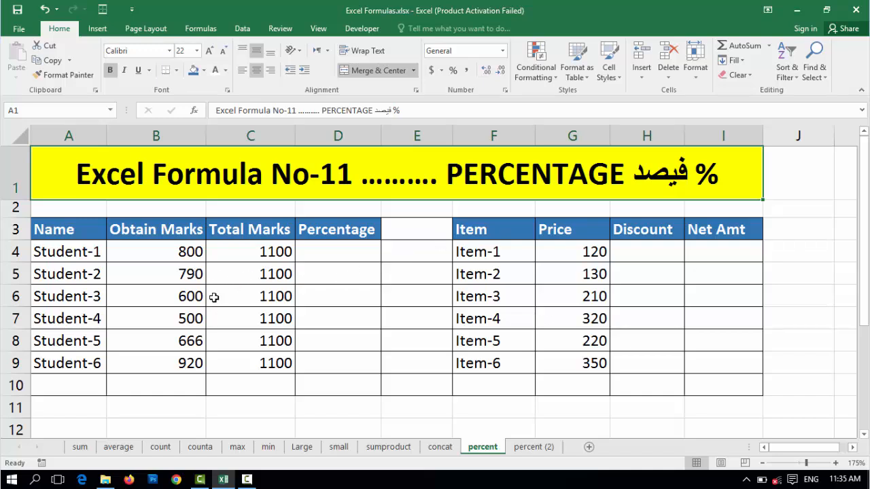
Examine the student table, including its Obtain Marks, Total Marks and Percentage columns.
{"action": "left_click", "coordinate": [58, 236]}
{"action": "left_click_drag", "start_coordinate": [59, 235], "coordinate": [319, 363]}
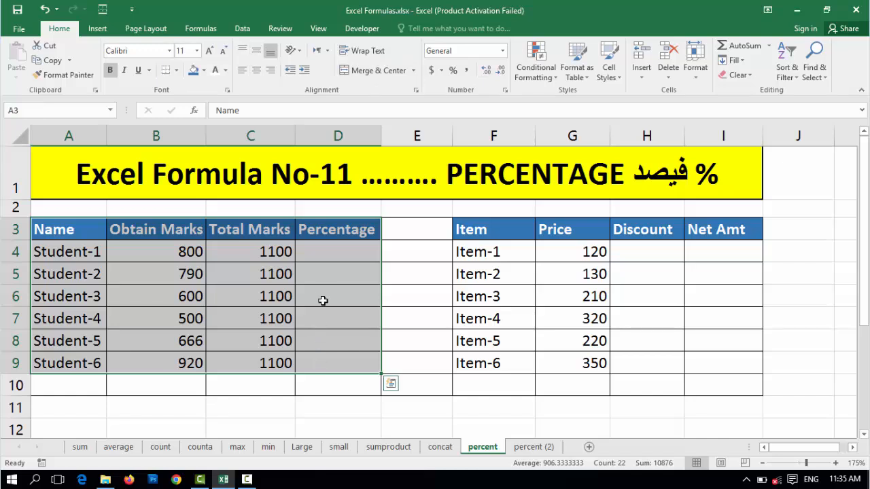
{"action": "left_click", "coordinate": [329, 254]}
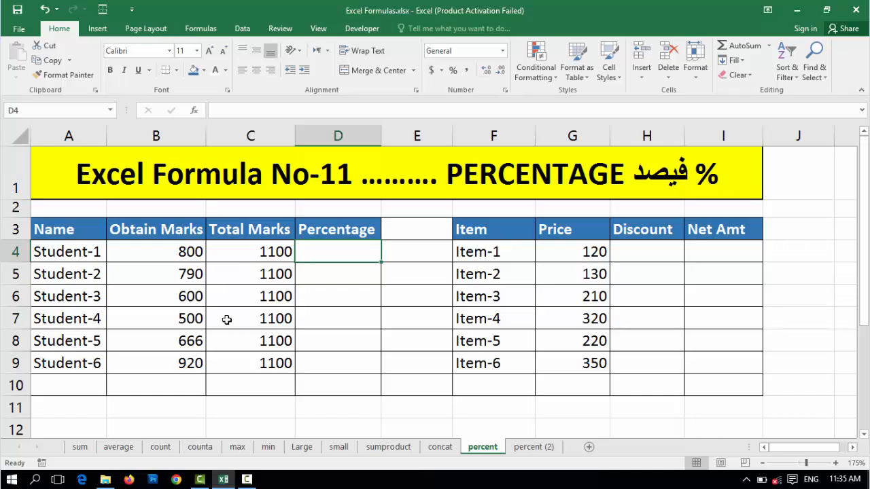
{"action": "left_click", "coordinate": [158, 233]}
{"action": "left_click_drag", "start_coordinate": [159, 252], "coordinate": [180, 363]}
{"action": "left_click_drag", "start_coordinate": [256, 234], "coordinate": [263, 363]}
{"action": "left_click", "coordinate": [338, 234]}
{"action": "left_click_drag", "start_coordinate": [338, 234], "coordinate": [338, 356]}
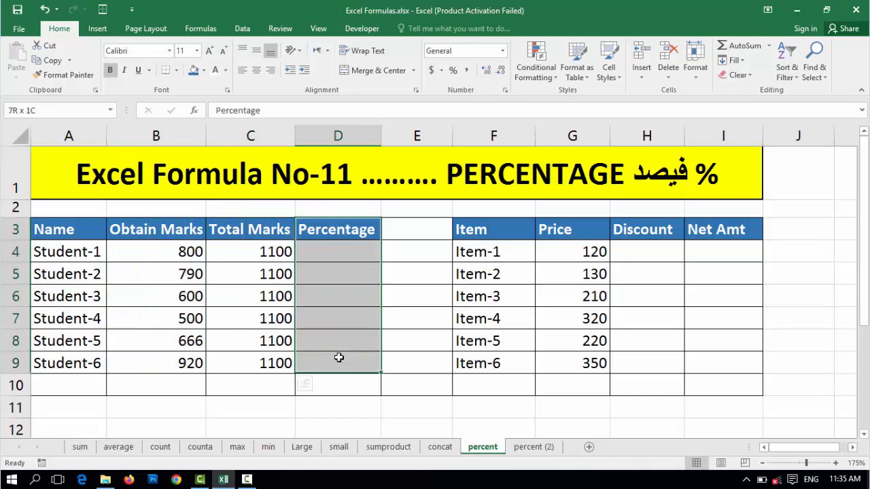
Calculate Student-1's percentage in cell D4 with the formula =B4/C4*100.
{"action": "left_click", "coordinate": [336, 257]}
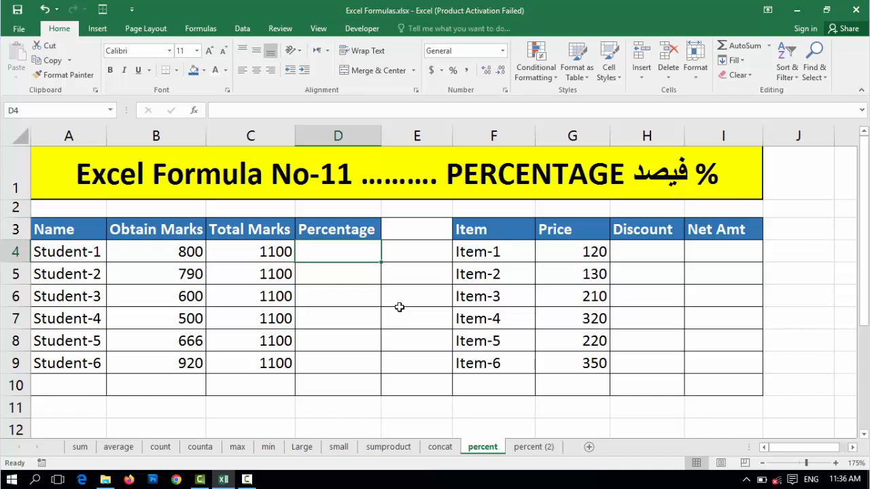
{"action": "key", "text": "Down"}
{"action": "key", "text": "Up"}
{"action": "type", "text": "="}
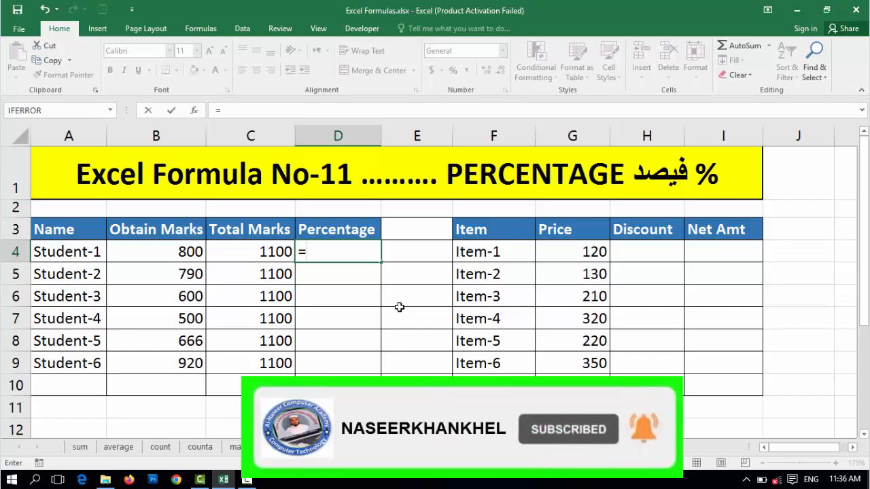
{"action": "left_click", "coordinate": [170, 251]}
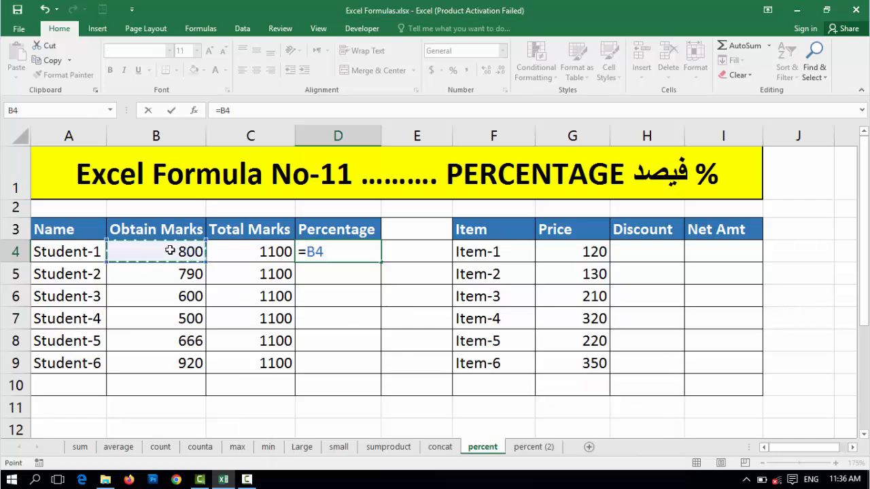
{"action": "type", "text": "/"}
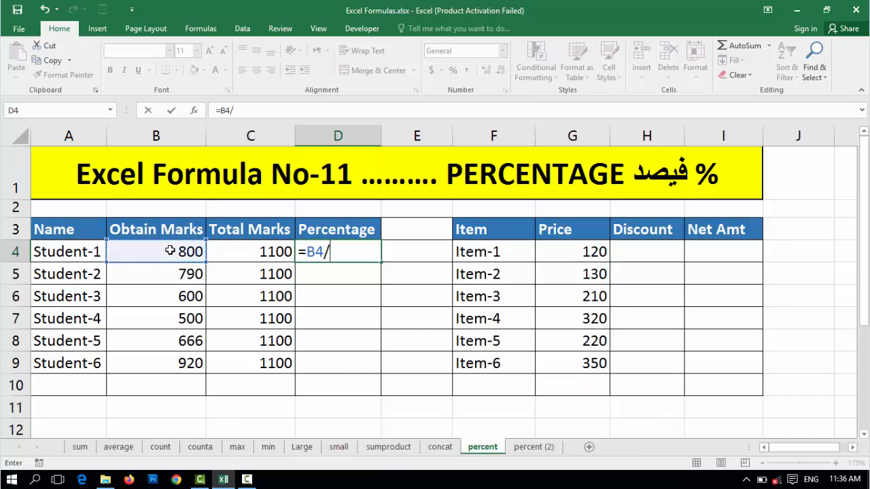
{"action": "left_click", "coordinate": [249, 253]}
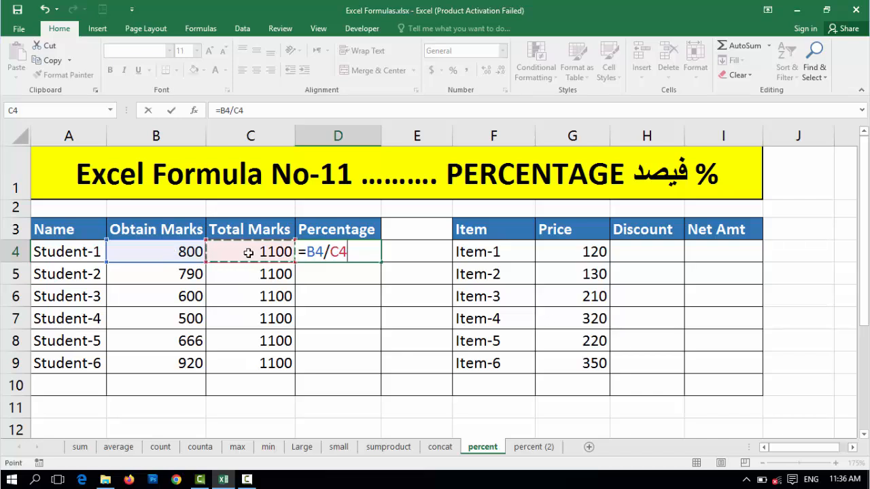
{"action": "type", "text": "*"}
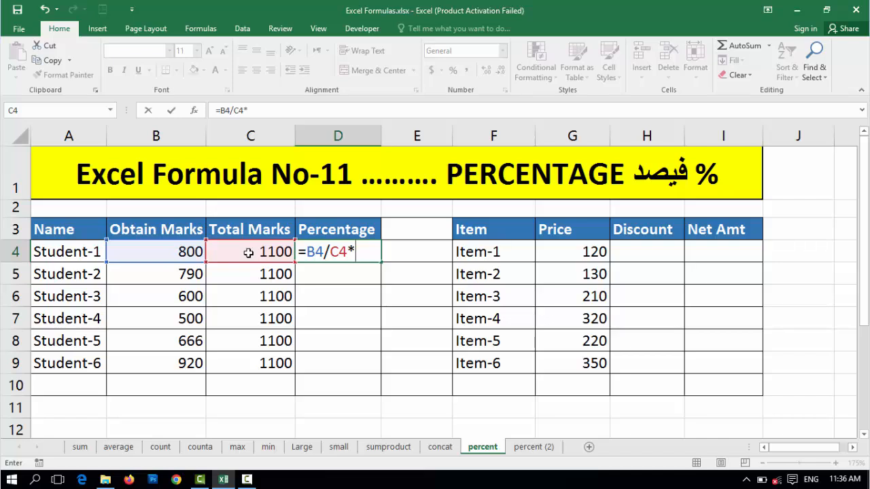
{"action": "type", "text": "100"}
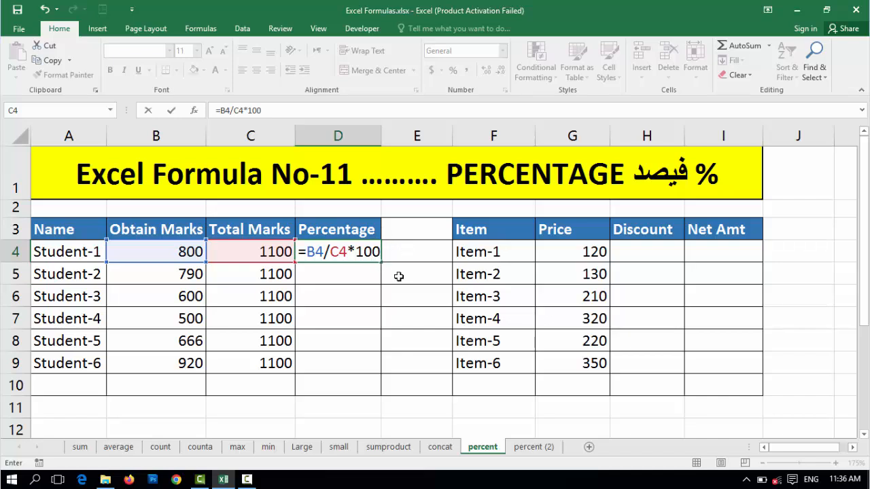
{"action": "key", "text": "Return"}
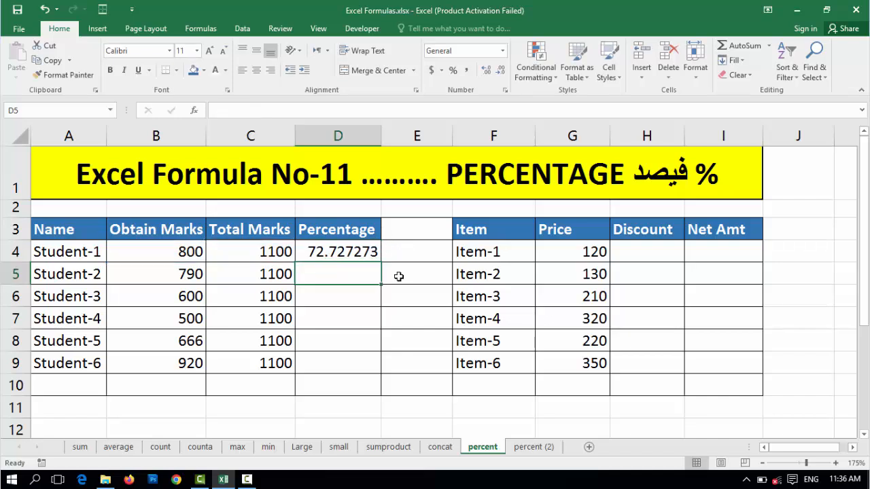
Copy the percentage formula from D4 down through D9 for the remaining students.
{"action": "left_click", "coordinate": [340, 253]}
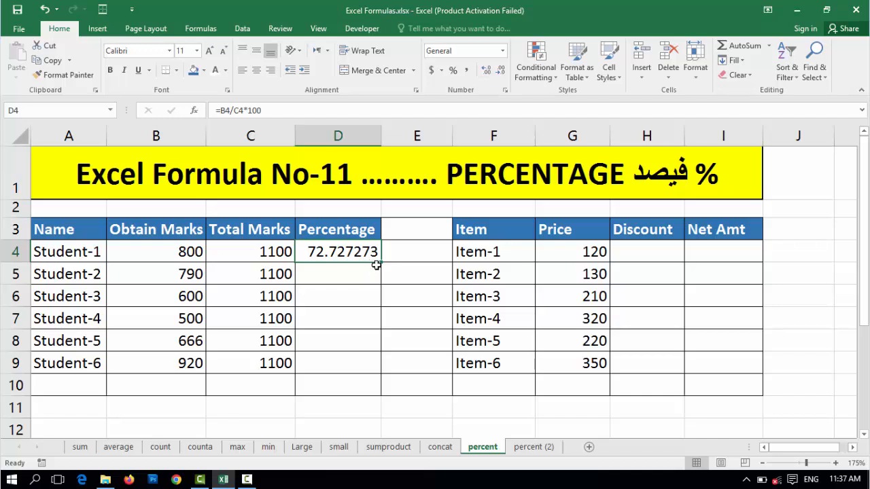
{"action": "left_click_drag", "start_coordinate": [383, 264], "coordinate": [379, 365]}
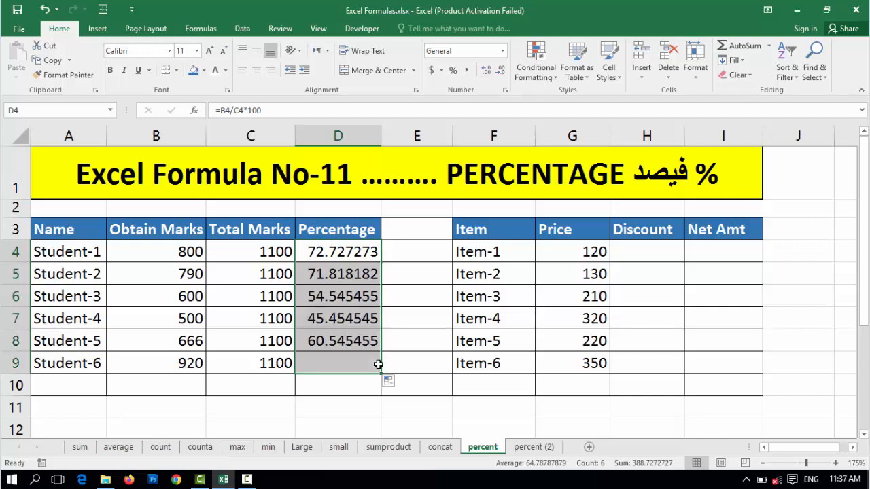
{"action": "left_click", "coordinate": [348, 263]}
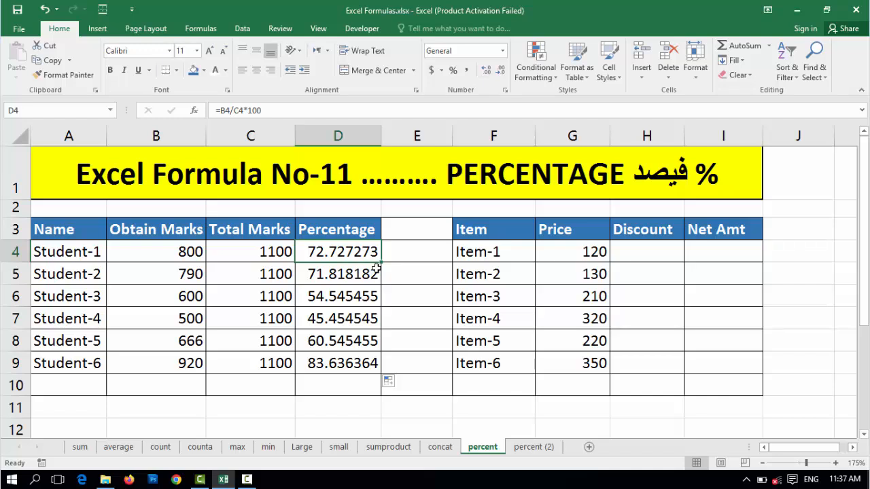
Calculate the same percentage from literal numbers in cell E4 with the formula =800/1100*100.
{"action": "left_click", "coordinate": [419, 251]}
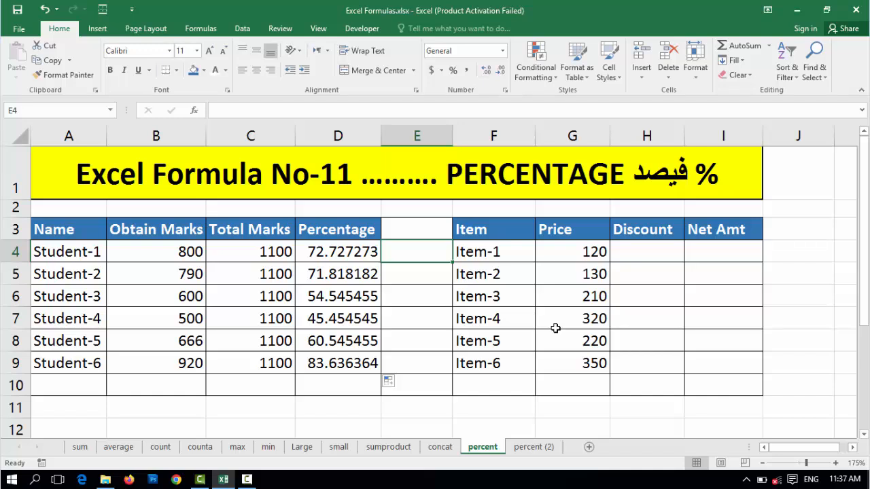
{"action": "type", "text": "="}
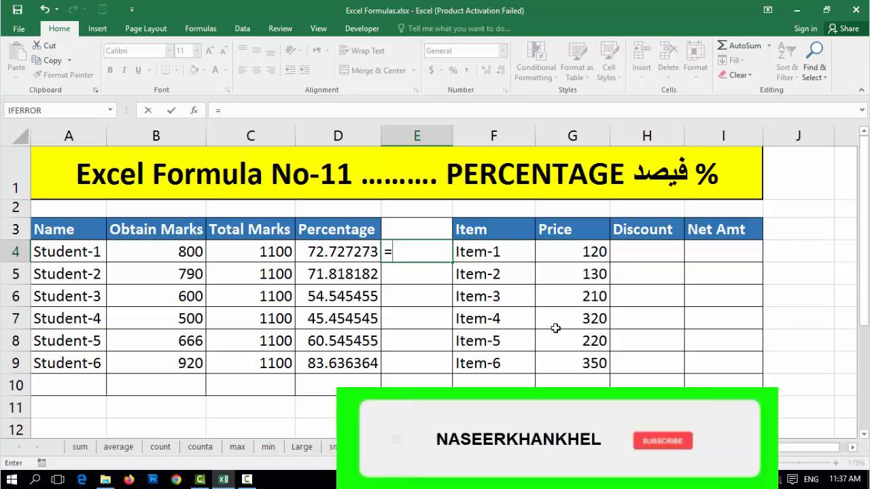
{"action": "type", "text": "800"}
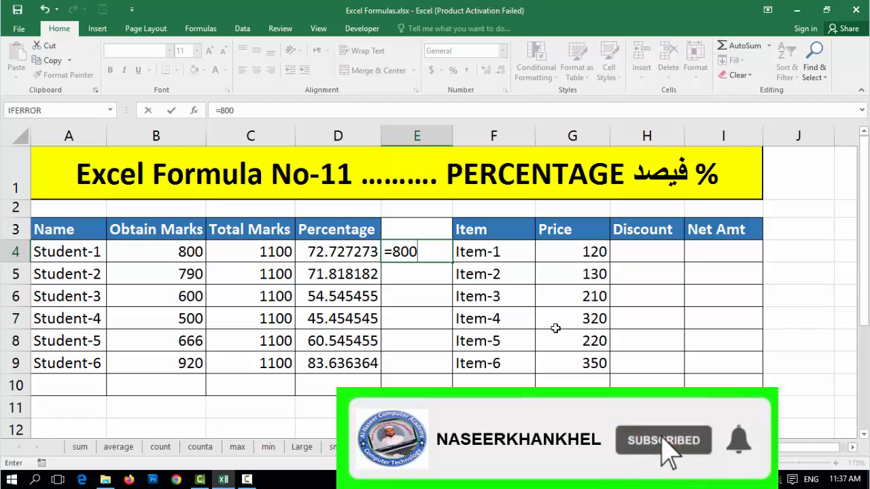
{"action": "type", "text": "/"}
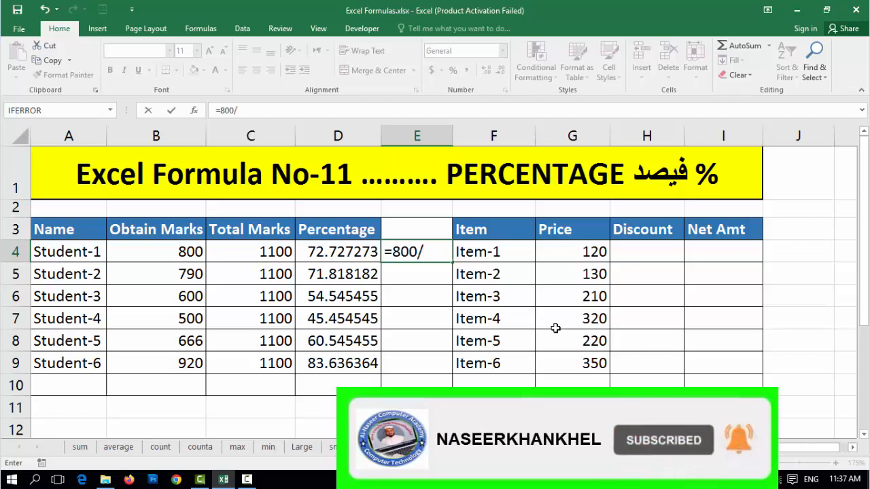
{"action": "type", "text": "1100"}
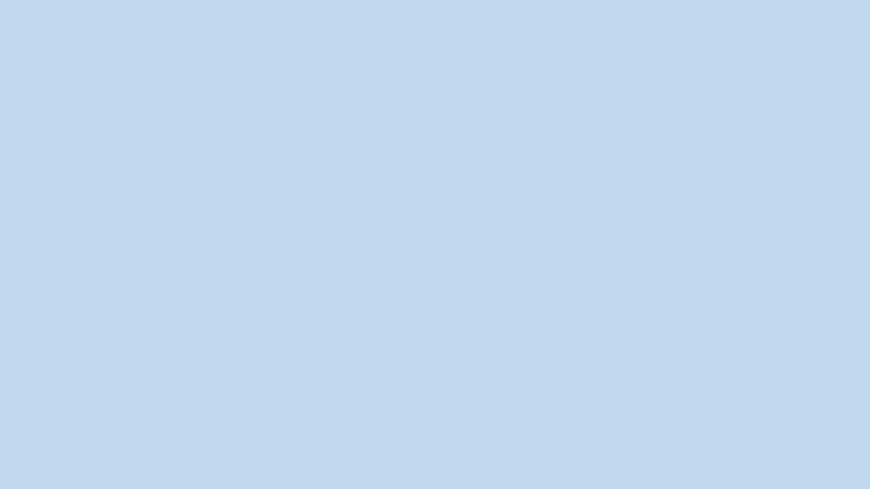
{"action": "type", "text": "*"}
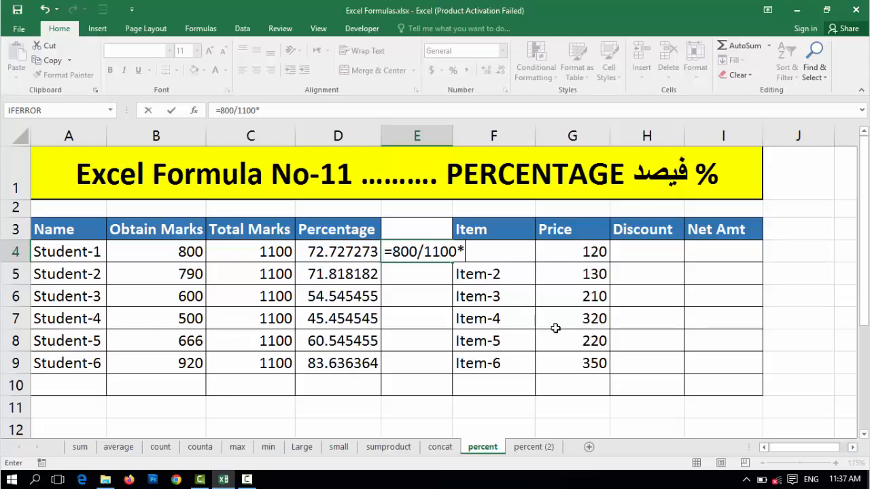
{"action": "type", "text": "100"}
{"action": "key", "text": "Return"}
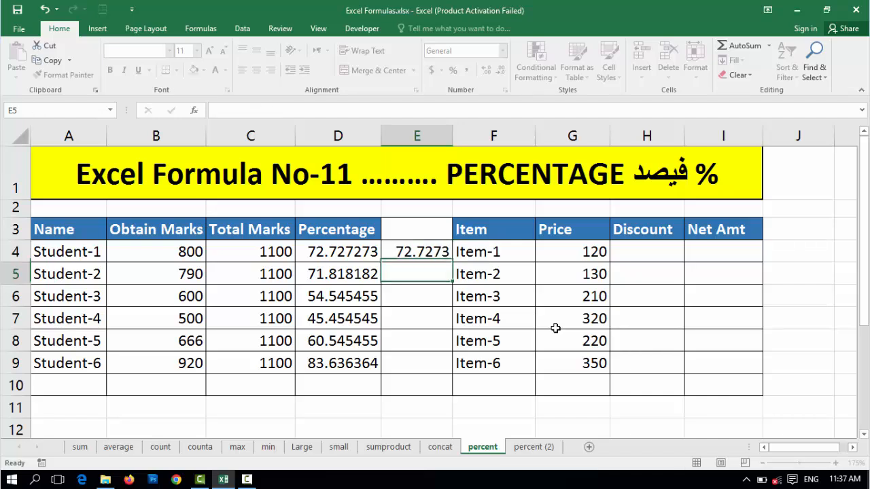
{"action": "key", "text": "Up"}
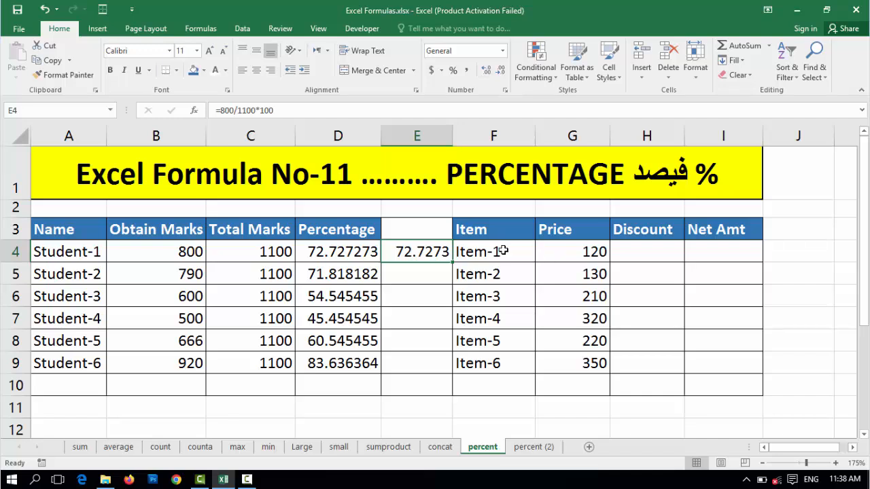
{"action": "left_click_drag", "start_coordinate": [503, 252], "coordinate": [498, 345]}
{"action": "left_click_drag", "start_coordinate": [585, 252], "coordinate": [573, 361]}
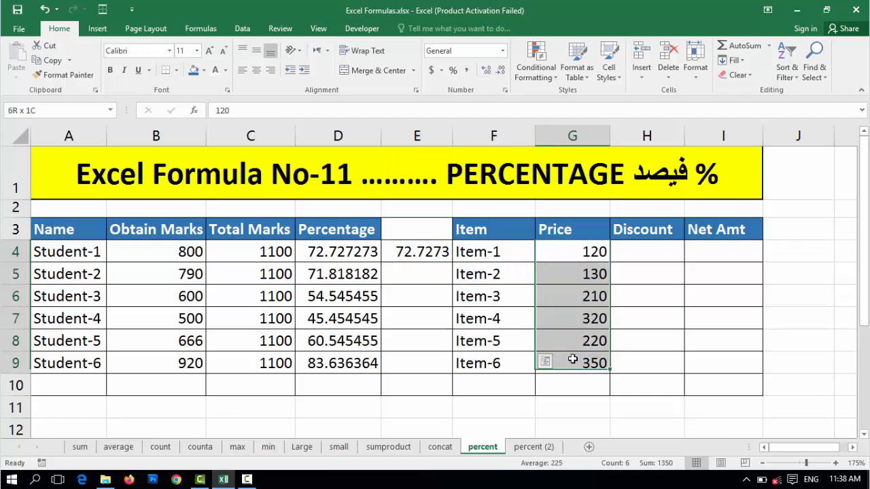
{"action": "left_click", "coordinate": [639, 256]}
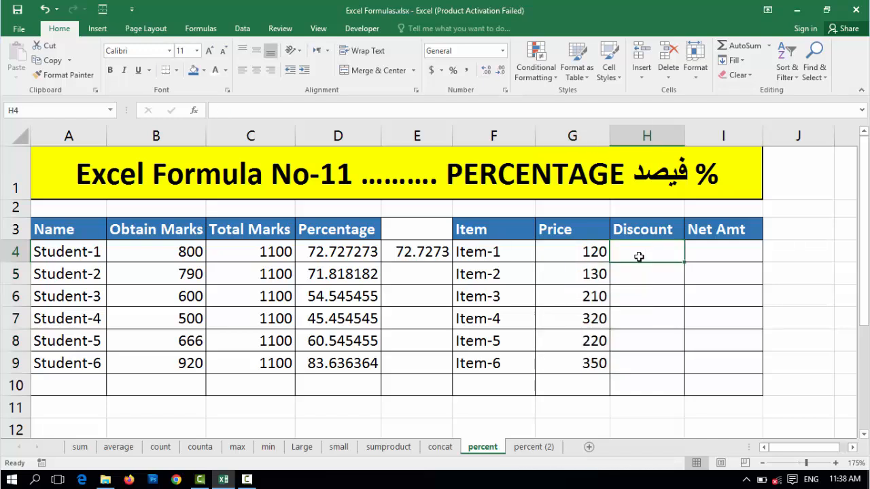
{"action": "left_click", "coordinate": [720, 251]}
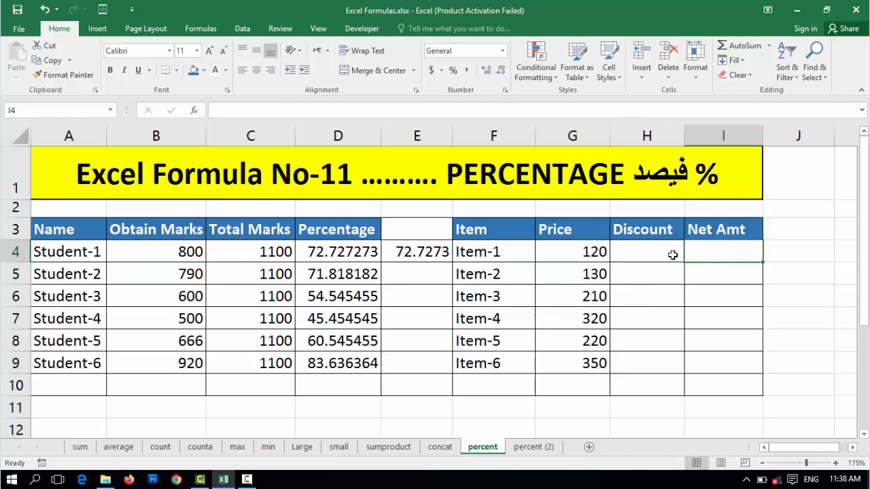
Calculate a 5% discount on Item-1's price in cell H4 with the formula =G4*5%.
{"action": "left_click", "coordinate": [653, 256]}
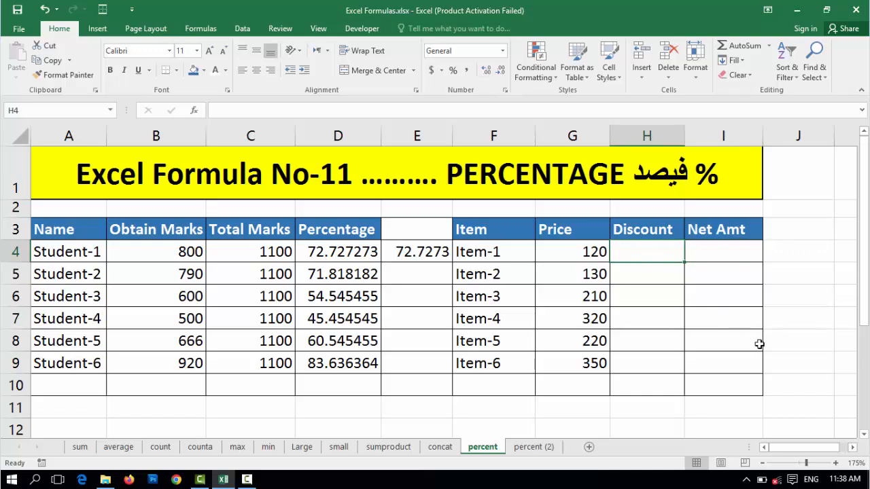
{"action": "key", "text": "Left"}
{"action": "key", "text": "Right"}
{"action": "type", "text": "="}
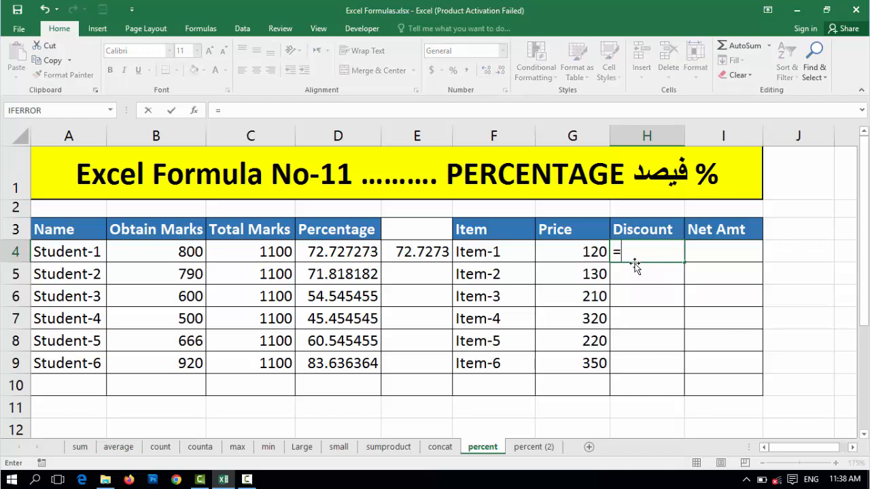
{"action": "left_click", "coordinate": [583, 252]}
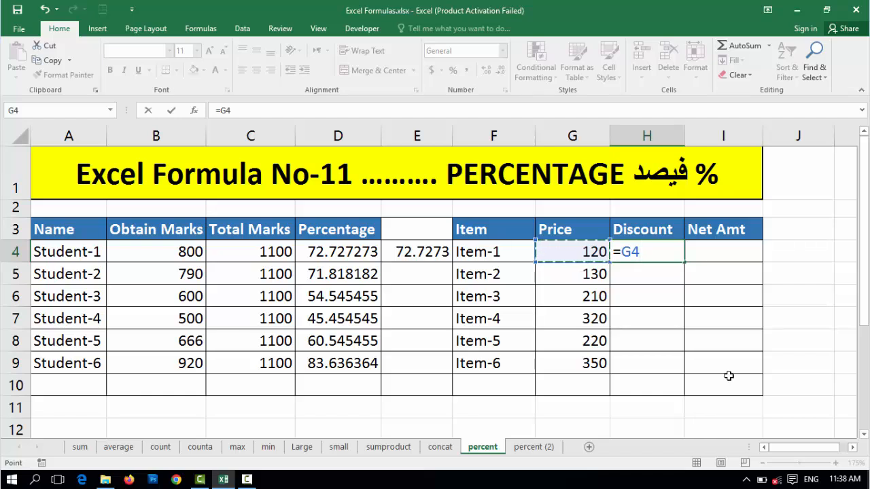
{"action": "type", "text": "*5"}
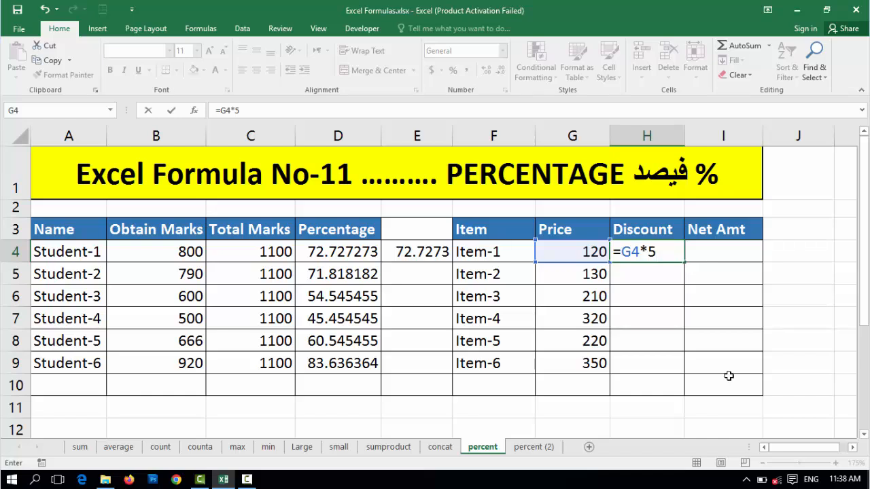
{"action": "type", "text": "%"}
{"action": "key", "text": "Return"}
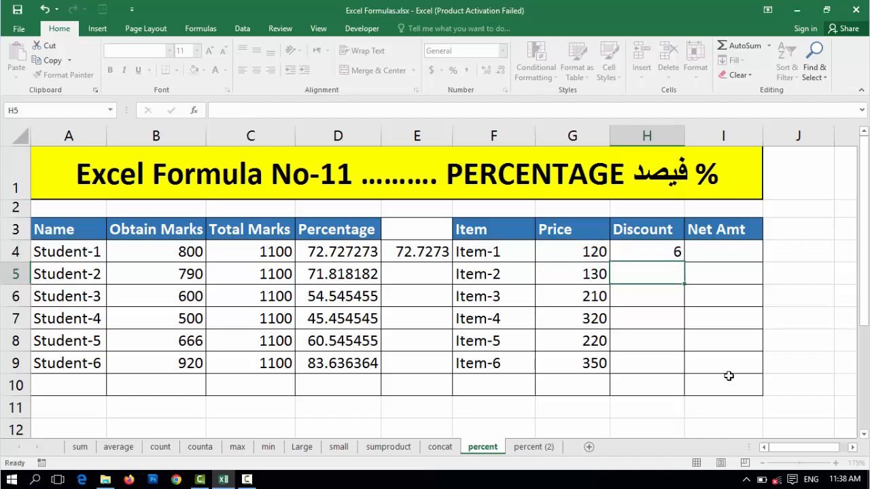
Copy the discount formula from H4 down through H9 for the remaining items.
{"action": "left_click", "coordinate": [579, 248]}
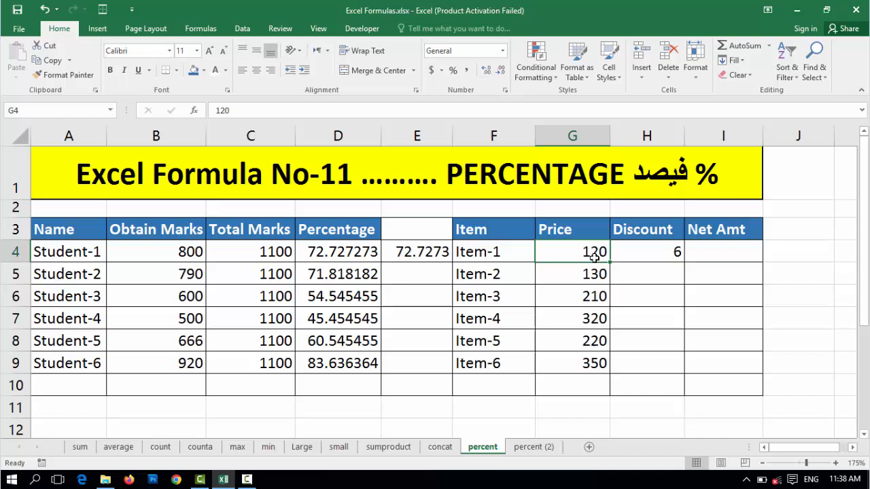
{"action": "left_click", "coordinate": [667, 252]}
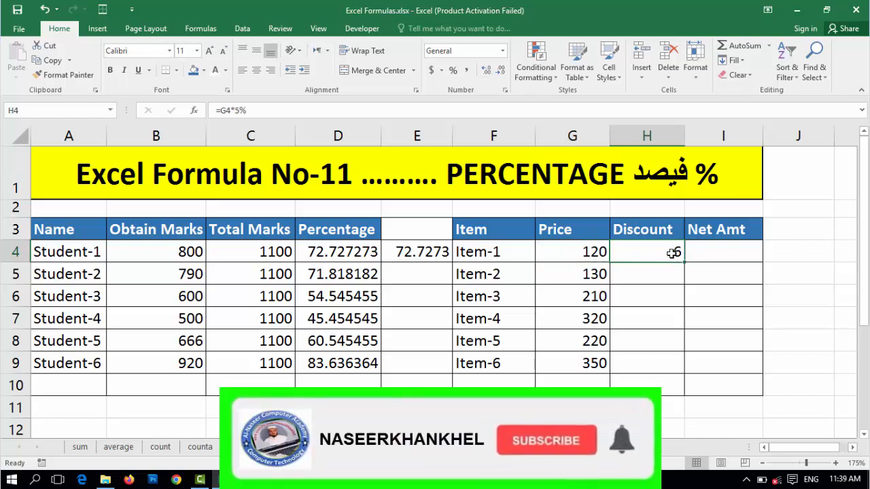
{"action": "left_click_drag", "start_coordinate": [685, 264], "coordinate": [676, 366]}
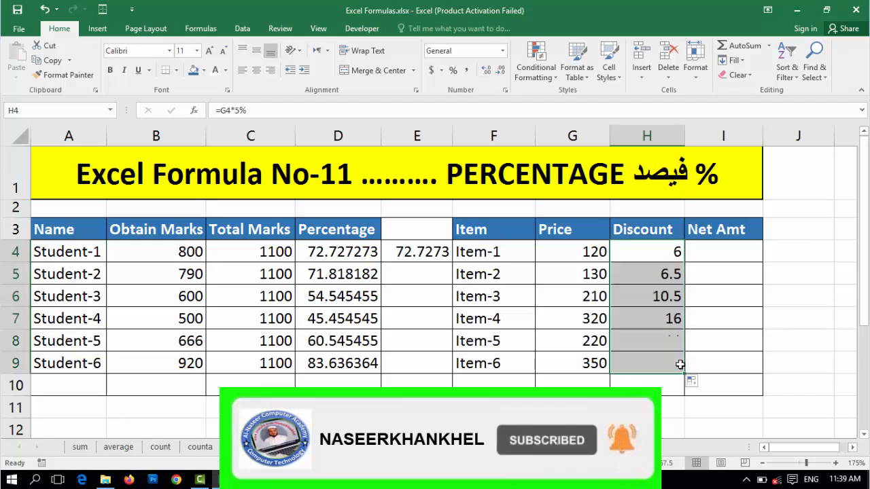
{"action": "left_click", "coordinate": [659, 257]}
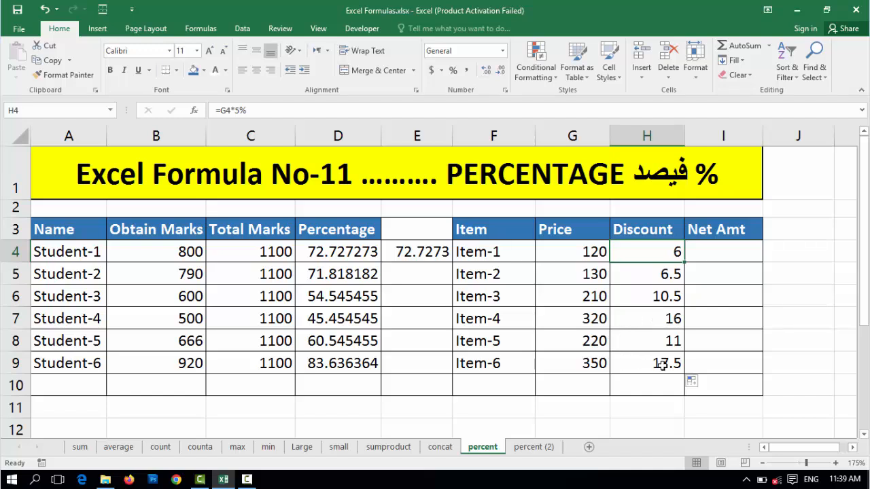
Calculate Item-1's net amount in cell I4 by subtracting the discount from the price with the formula =G4-H4.
{"action": "left_click", "coordinate": [717, 256]}
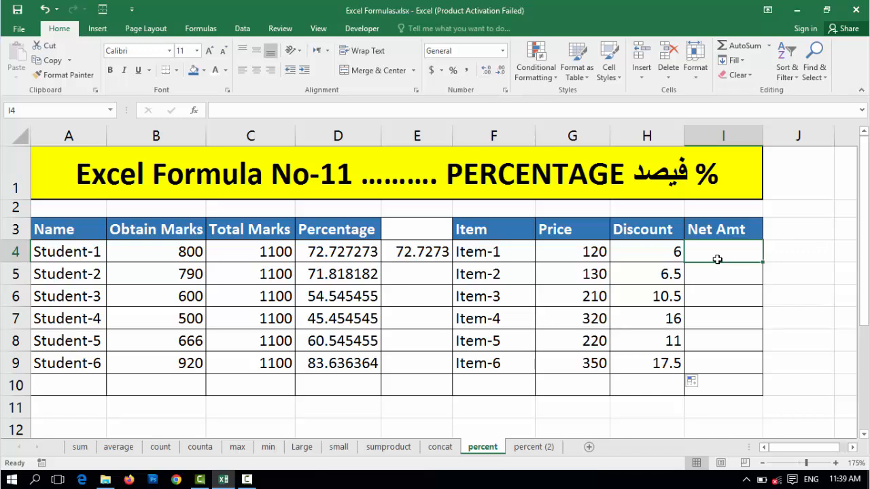
{"action": "left_click", "coordinate": [584, 252]}
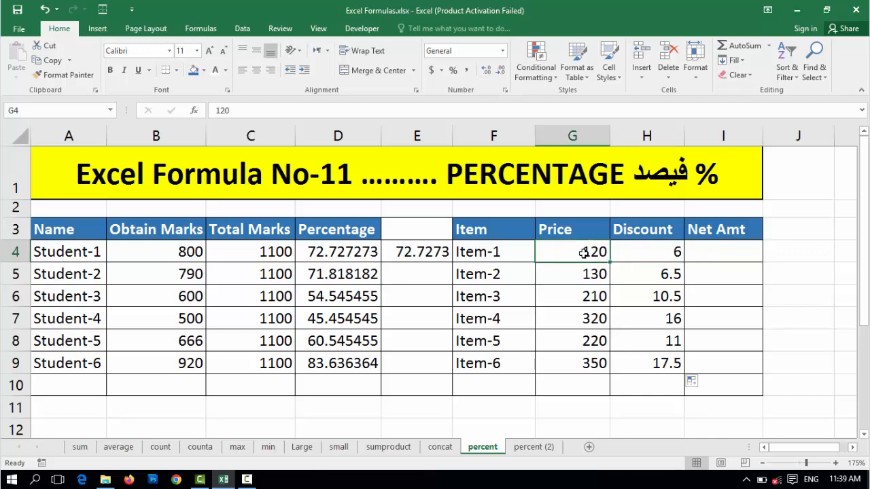
{"action": "left_click", "coordinate": [672, 253]}
{"action": "left_click", "coordinate": [721, 248]}
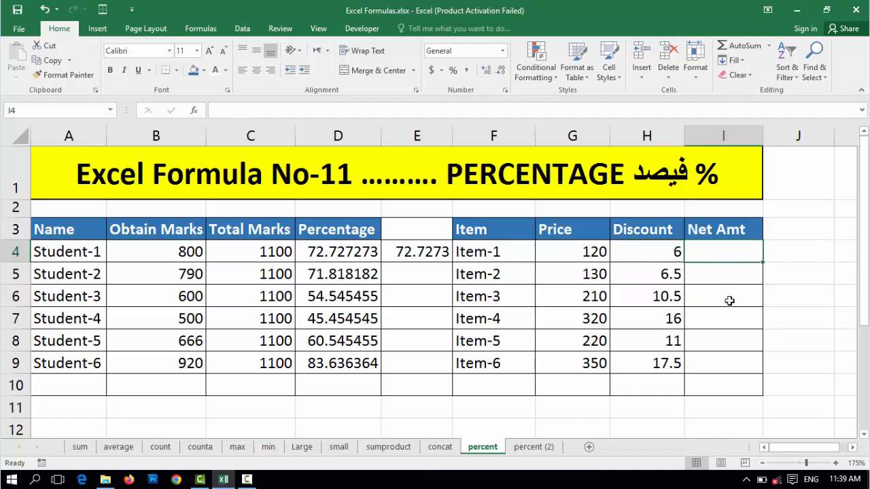
{"action": "type", "text": "="}
{"action": "left_click", "coordinate": [582, 252]}
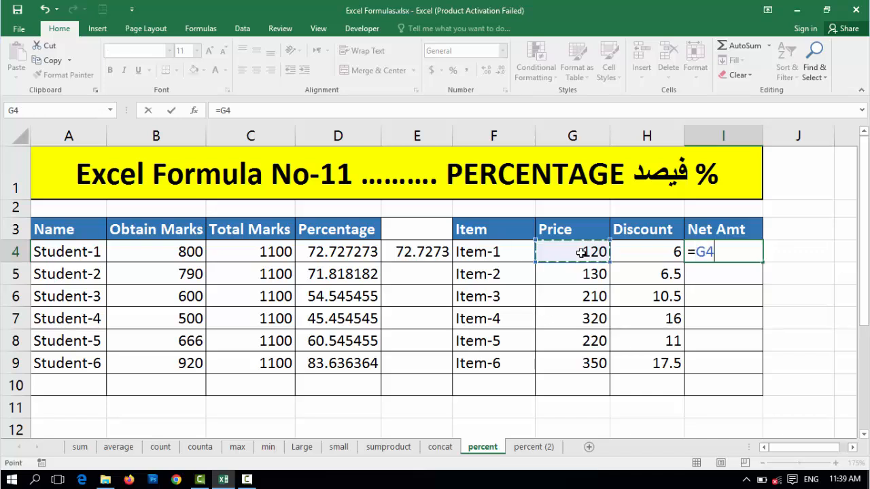
{"action": "type", "text": "-"}
{"action": "left_click", "coordinate": [648, 250]}
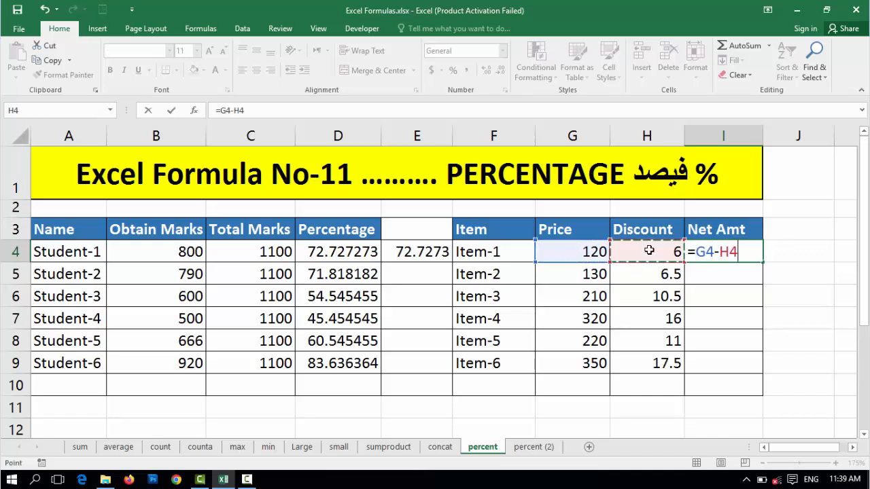
{"action": "key", "text": "ctrl+Return"}
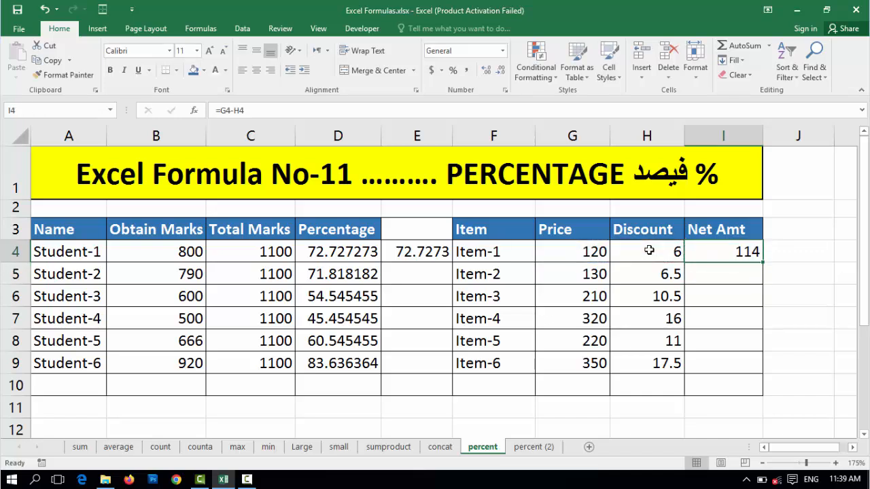
{"action": "left_click", "coordinate": [589, 253]}
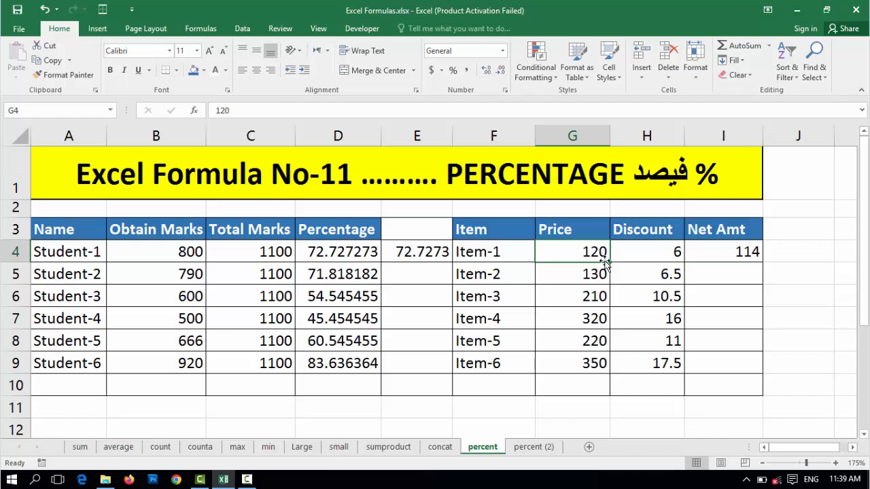
{"action": "left_click", "coordinate": [672, 254]}
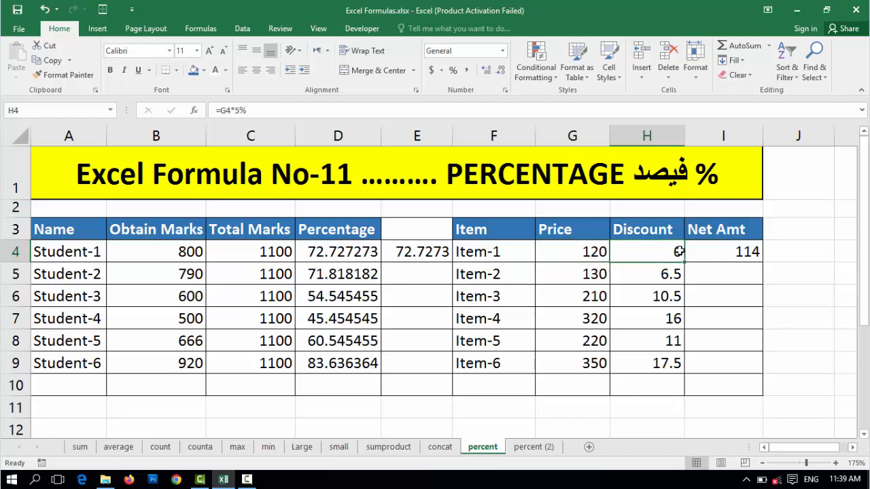
{"action": "left_click", "coordinate": [741, 254]}
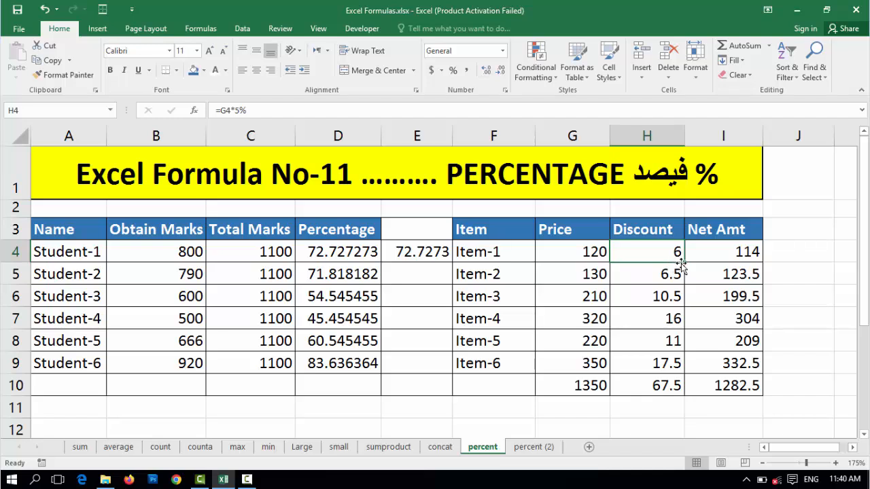
Change the discount formula for Item-1 in cell H4 to =G4*10%.
{"action": "key", "text": "F2"}
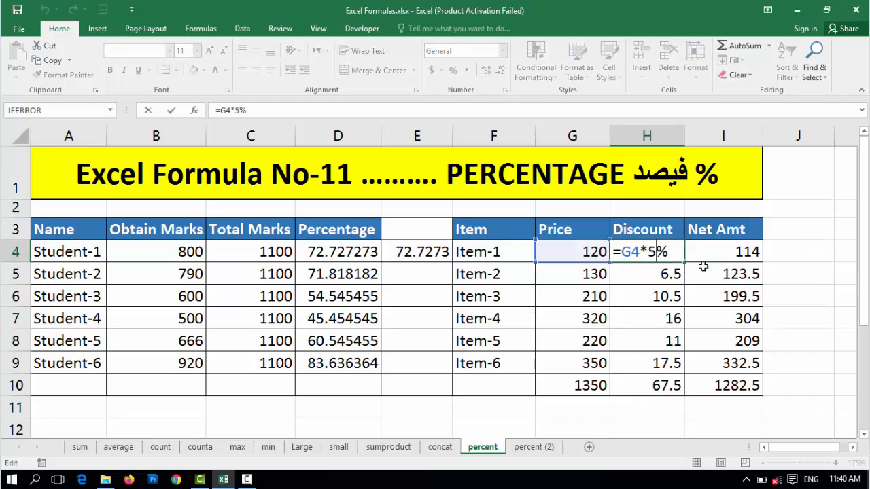
{"action": "key", "text": "BackSpace"}
{"action": "type", "text": "10"}
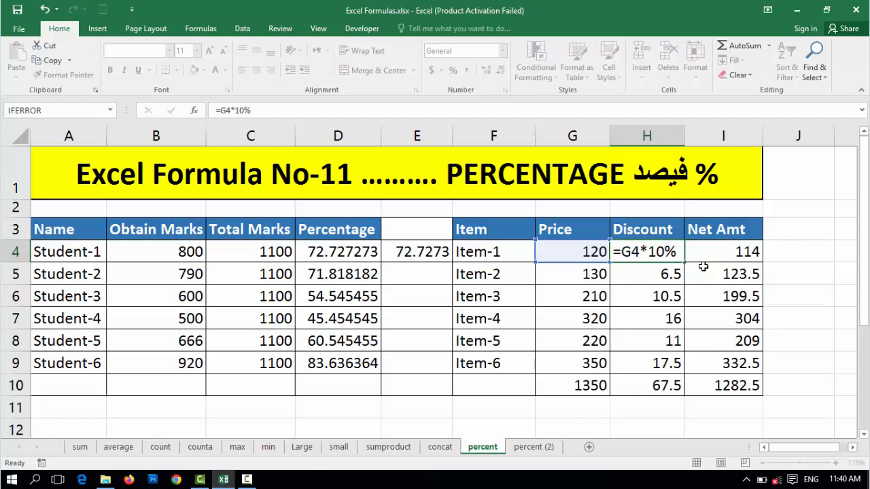
{"action": "key", "text": "ctrl+Return"}
Copy the 10% discount formula from H4 down through H10, and go through the copied cells to H10.
{"action": "key", "text": "shift+Down"}
{"action": "key", "text": "shift+Down"}
{"action": "key", "text": "shift+Down"}
{"action": "key", "text": "shift+Down"}
{"action": "key", "text": "shift+Down"}
{"action": "key", "text": "shift+Down"}
{"action": "key", "text": "shift+Down"}
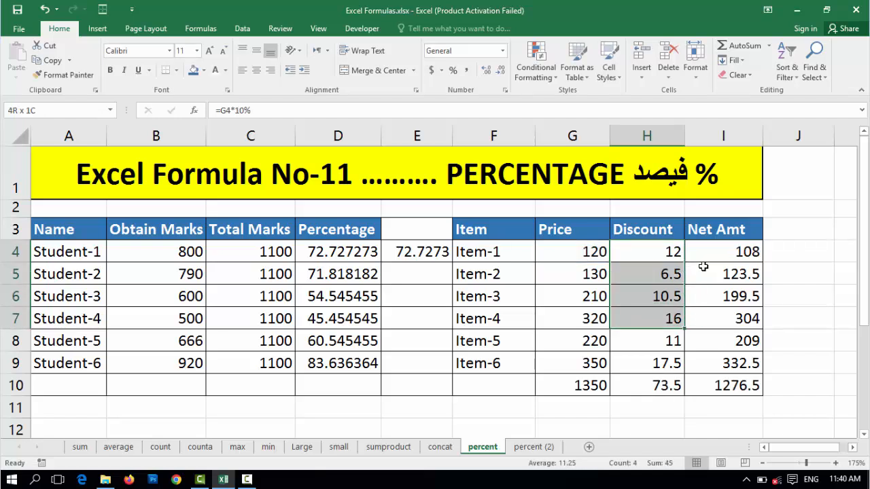
{"action": "key", "text": "shift+Up"}
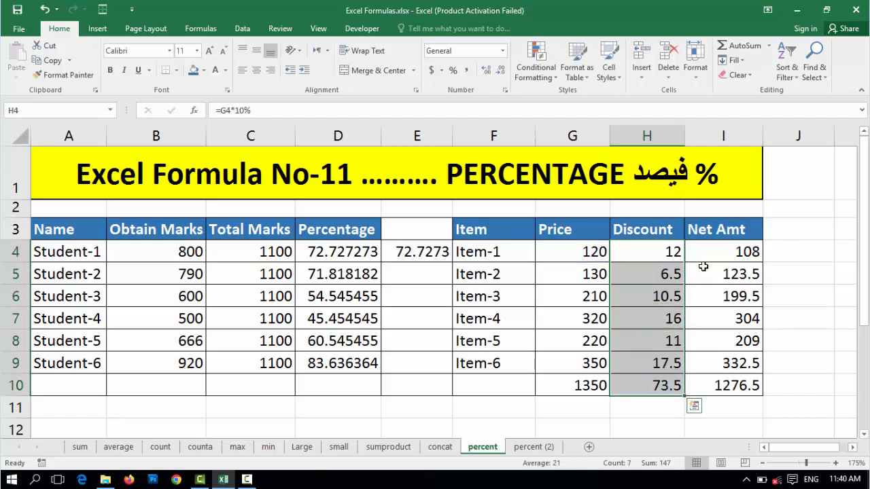
{"action": "key", "text": "ctrl+d"}
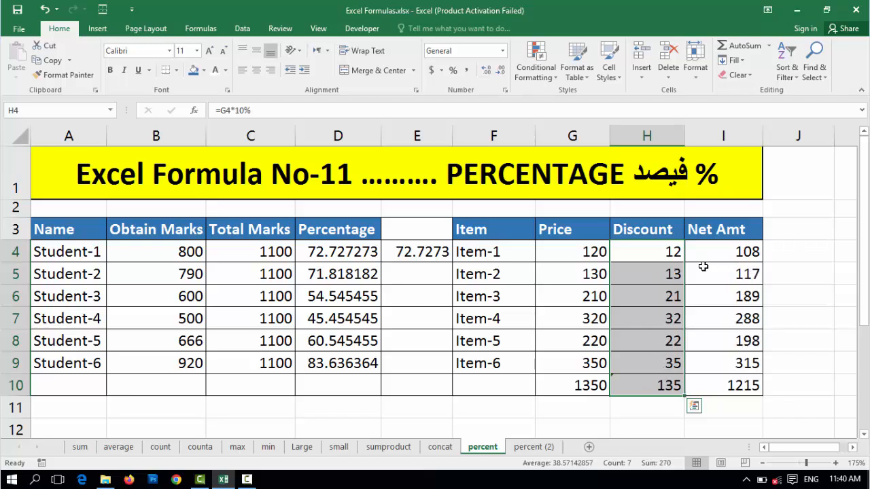
{"action": "key", "text": "Down"}
{"action": "key", "text": "Down"}
{"action": "key", "text": "Down"}
{"action": "key", "text": "Down"}
{"action": "key", "text": "Down"}
{"action": "key", "text": "Down"}
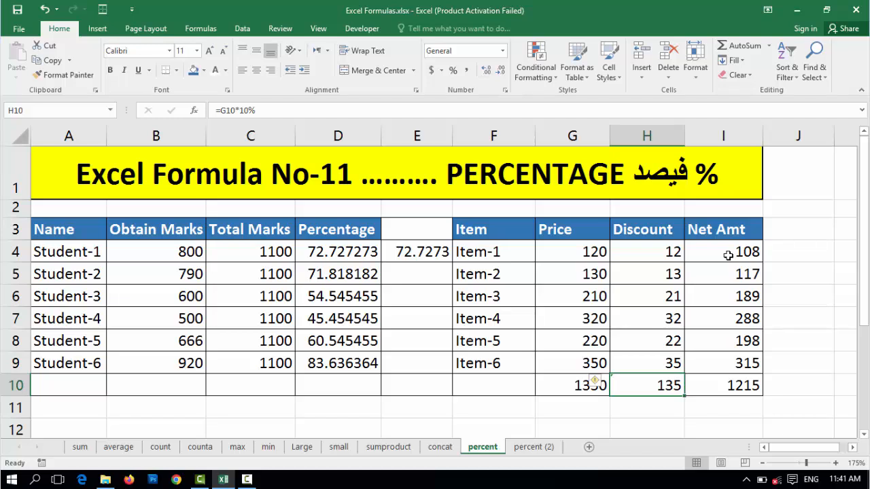
Calculate Item-1's net amount directly from its price in cell J4 with the formula =G4-G4*10%.
{"action": "left_click", "coordinate": [780, 254]}
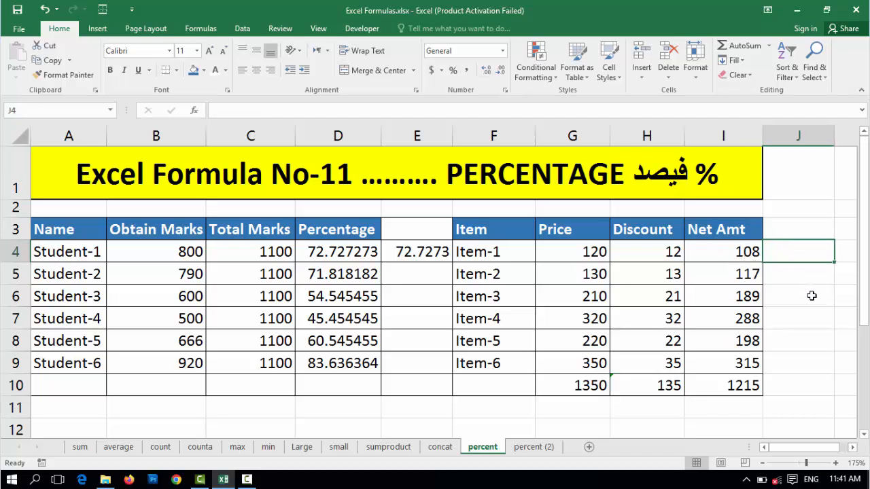
{"action": "key", "text": "Left"}
{"action": "key", "text": "Right"}
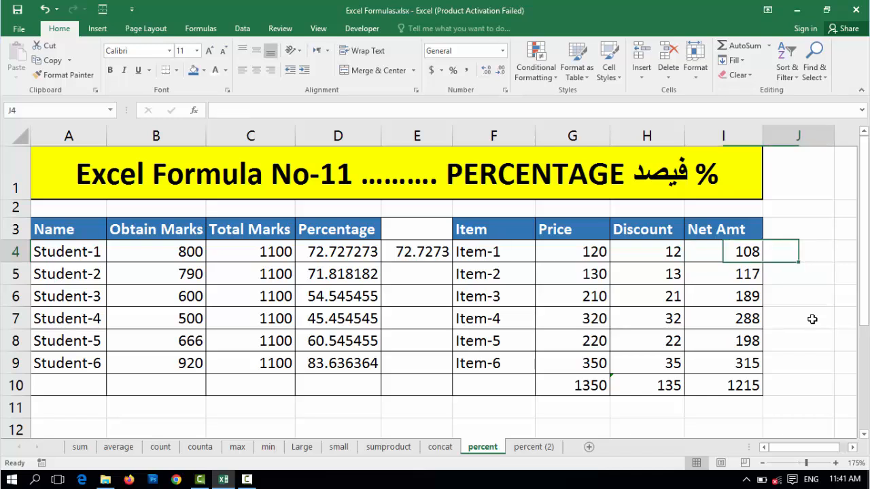
{"action": "type", "text": "="}
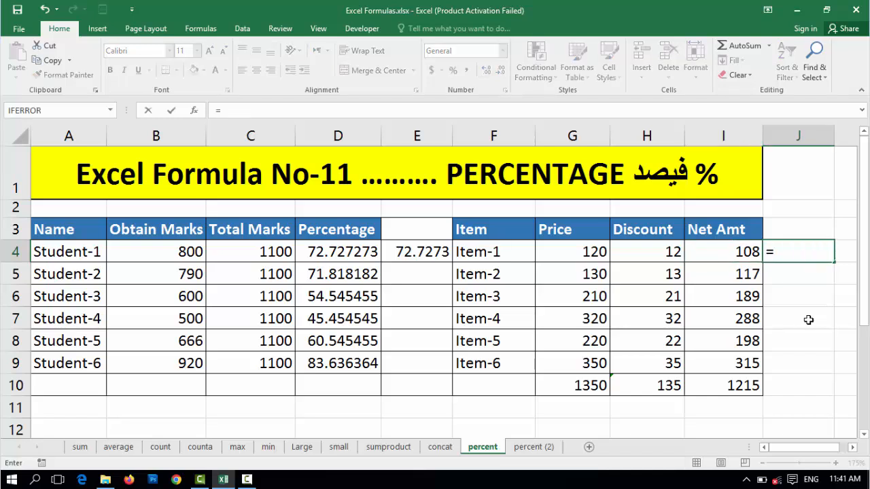
{"action": "left_click", "coordinate": [581, 253]}
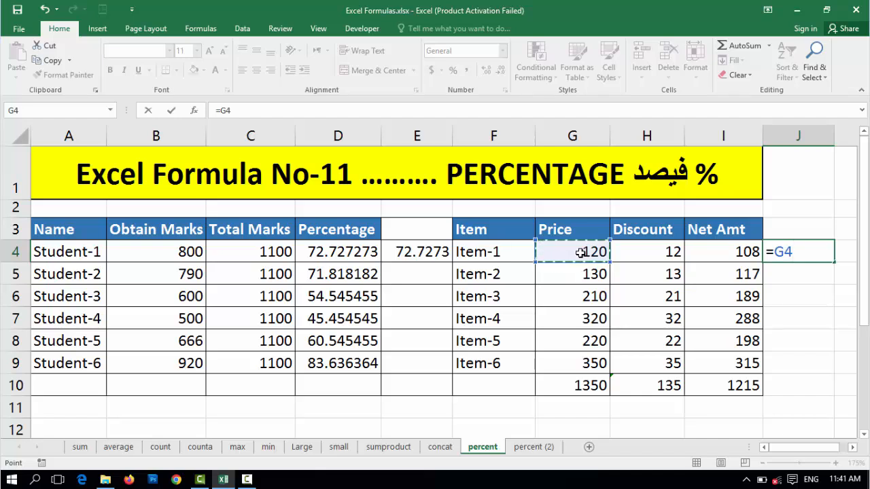
{"action": "type", "text": "-"}
{"action": "left_click", "coordinate": [581, 253]}
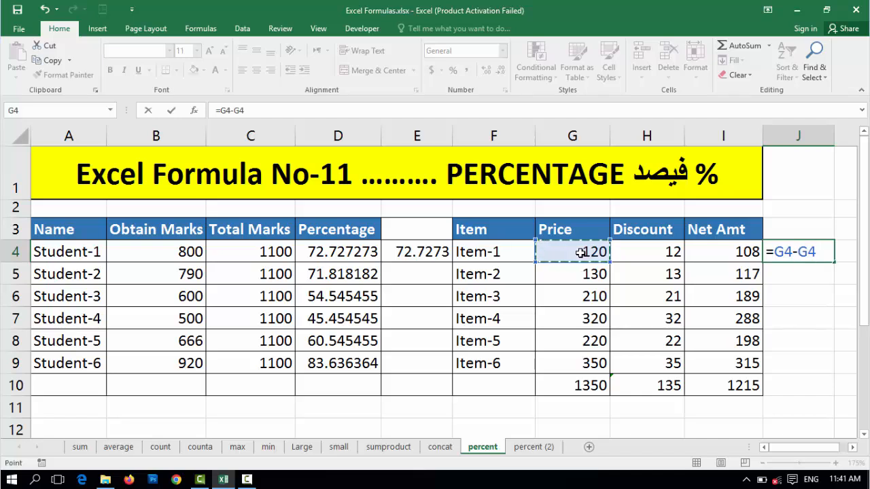
{"action": "type", "text": "*"}
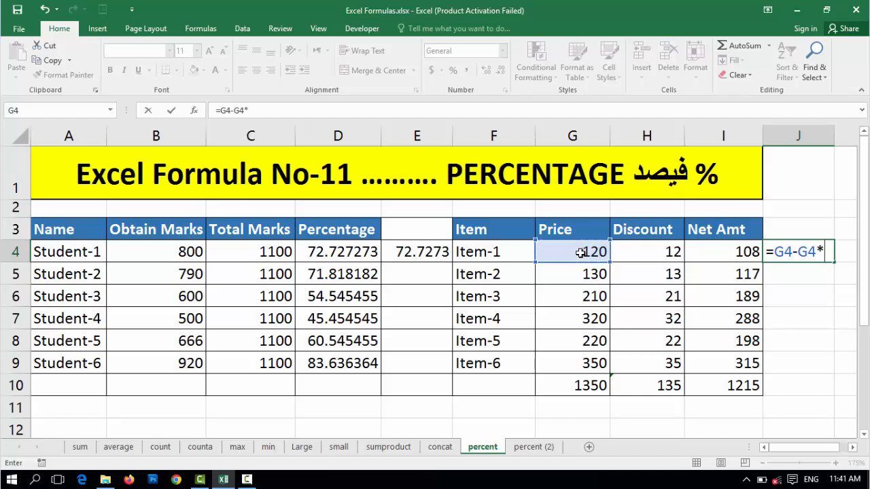
{"action": "type", "text": "10%"}
{"action": "key", "text": "Return"}
{"action": "key", "text": "Up"}
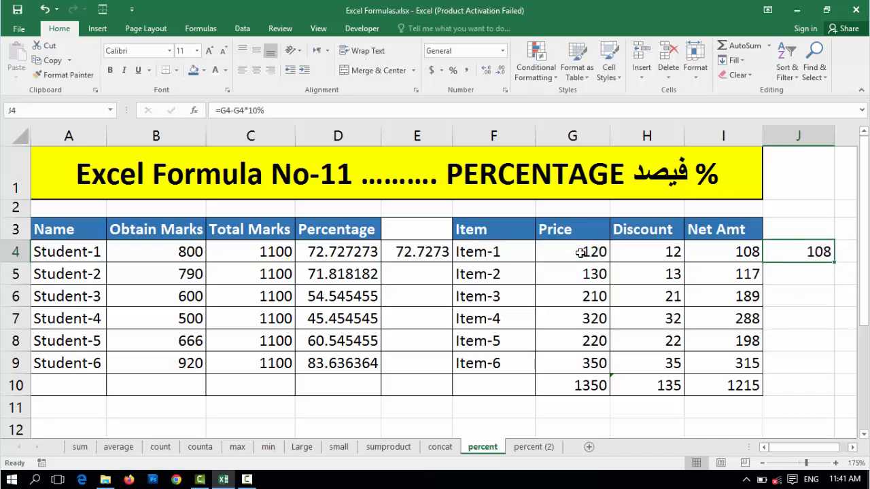
Copy the direct net amount formula from J4 down through J10.
{"action": "key", "text": "Left"}
{"action": "key", "text": "Right"}
{"action": "key", "text": "shift+Down"}
{"action": "key", "text": "shift+Down"}
{"action": "key", "text": "shift+Down"}
{"action": "key", "text": "shift+Down"}
{"action": "key", "text": "shift+Down"}
{"action": "key", "text": "shift+Down"}
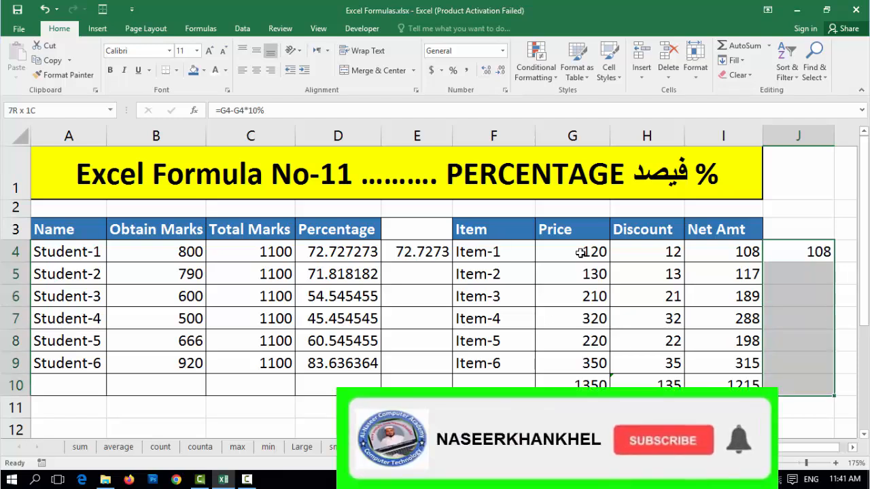
{"action": "key", "text": "ctrl+d"}
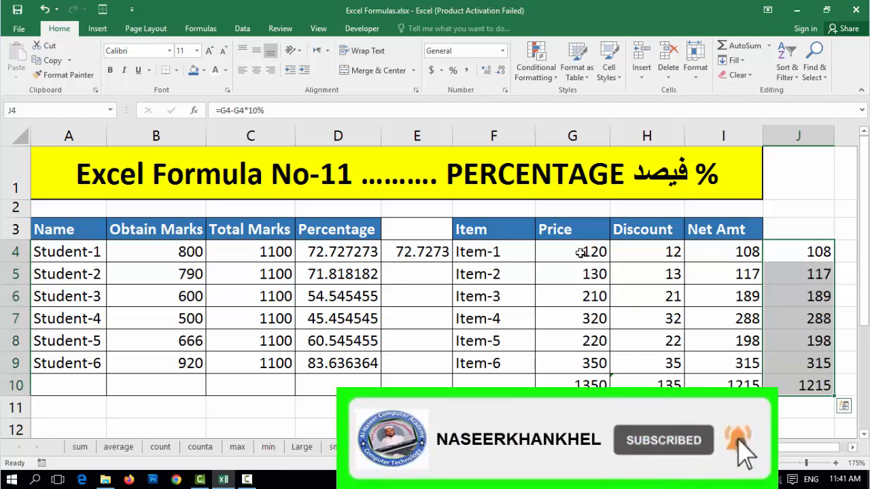
{"action": "key", "text": "Left"}
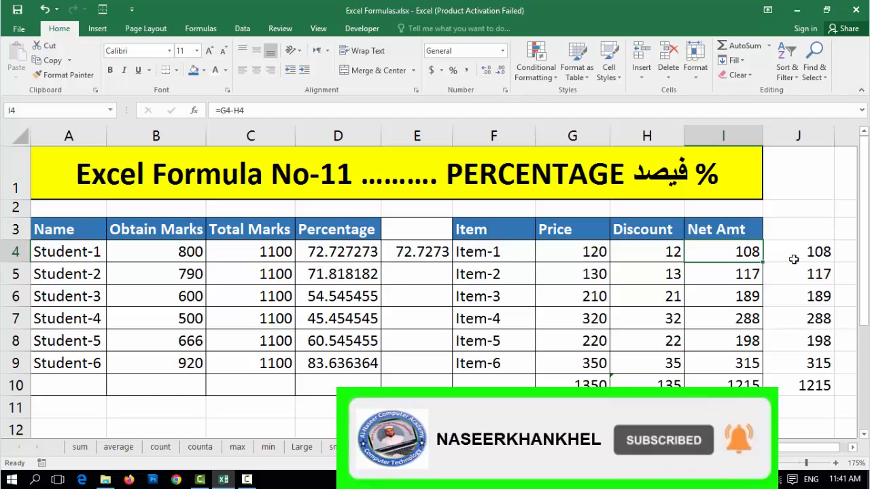
Open the percent (2) worksheet and look over its Name, Basic Pay, Increment and Salary columns.
{"action": "key", "text": "ctrl+Page_Down"}
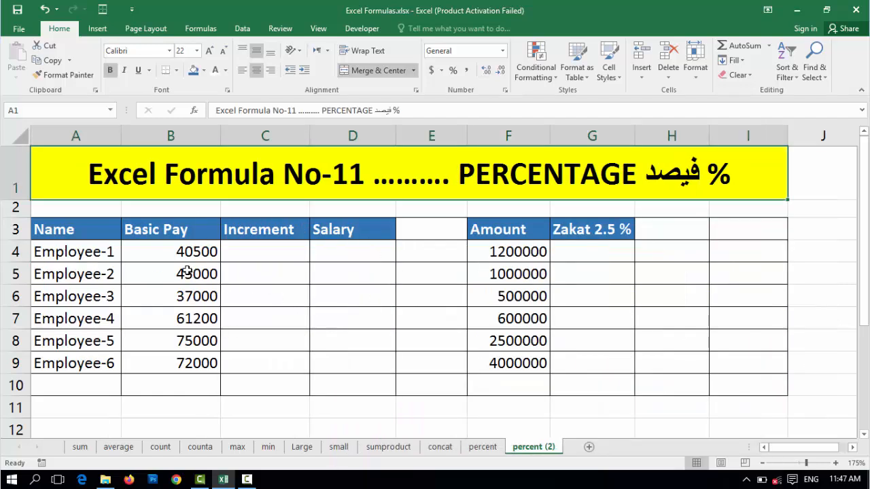
{"action": "left_click_drag", "start_coordinate": [76, 252], "coordinate": [76, 385]}
{"action": "left_click_drag", "start_coordinate": [170, 239], "coordinate": [173, 362]}
{"action": "left_click_drag", "start_coordinate": [262, 241], "coordinate": [264, 361]}
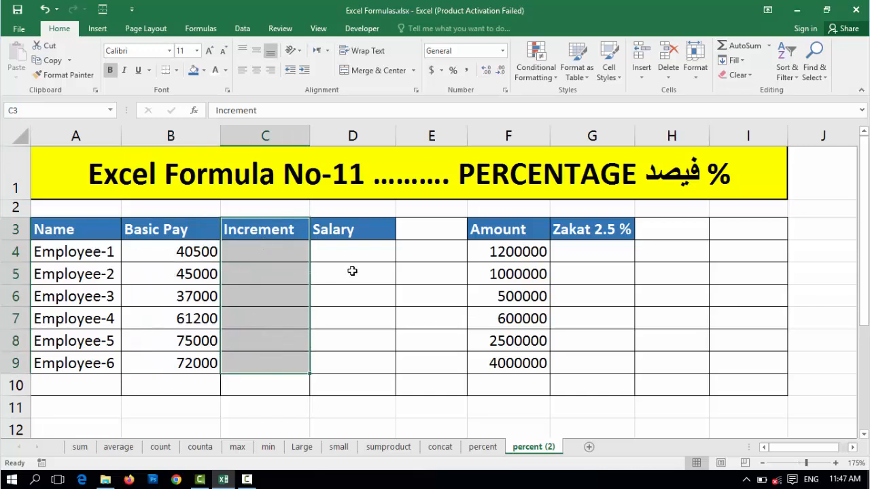
{"action": "left_click_drag", "start_coordinate": [342, 232], "coordinate": [354, 360]}
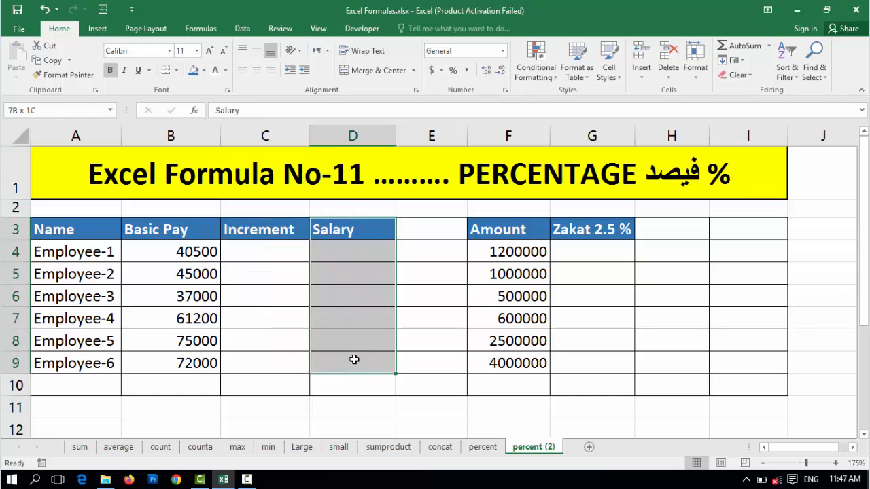
Calculate Employee-1's 10% increment on the basic pay in cell C4 with the formula =B4*10%.
{"action": "left_click", "coordinate": [268, 250]}
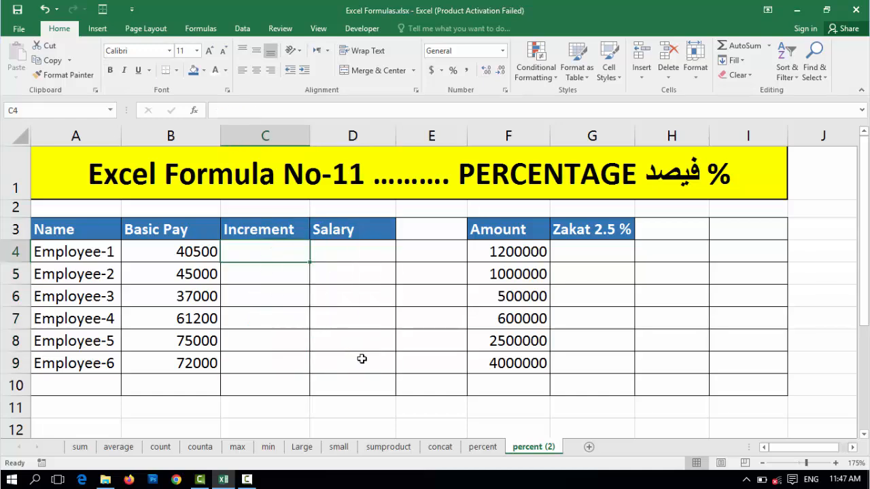
{"action": "type", "text": "="}
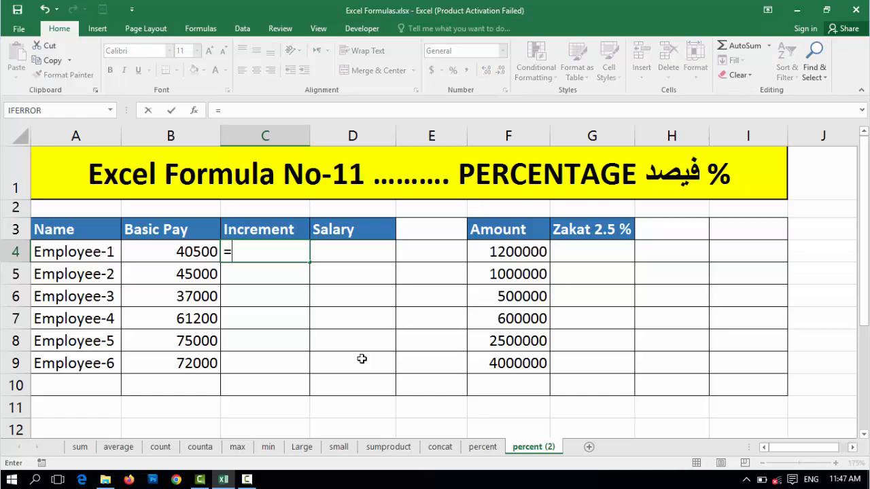
{"action": "left_click", "coordinate": [182, 253]}
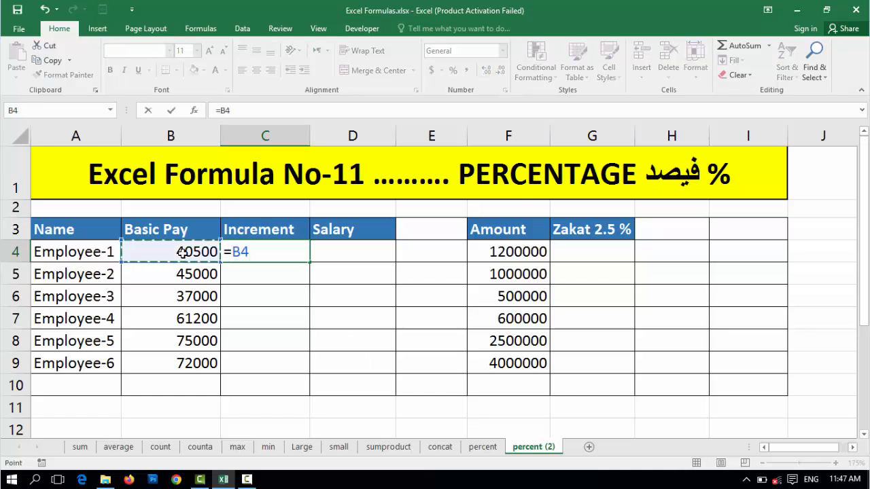
{"action": "type", "text": "*"}
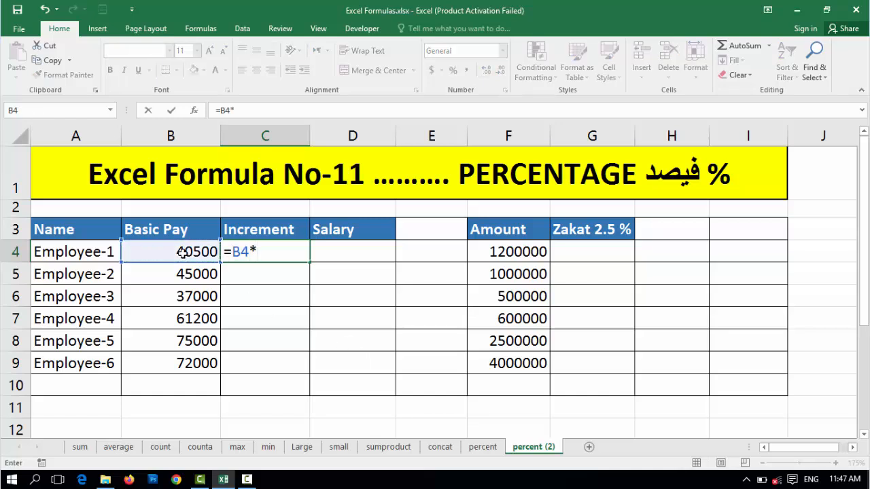
{"action": "type", "text": "10%"}
{"action": "key", "text": "Return"}
Copy the increment formula from C4 down through C9 for the remaining employees.
{"action": "key", "text": "Up"}
{"action": "key", "text": "shift+Down"}
{"action": "key", "text": "shift+Down"}
{"action": "key", "text": "shift+Down"}
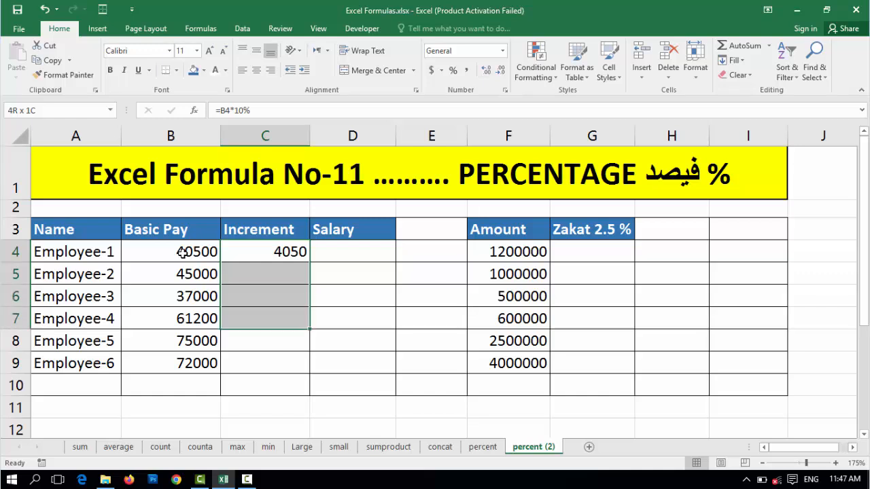
{"action": "key", "text": "shift+Down"}
{"action": "key", "text": "shift+Down"}
{"action": "key", "text": "ctrl+d"}
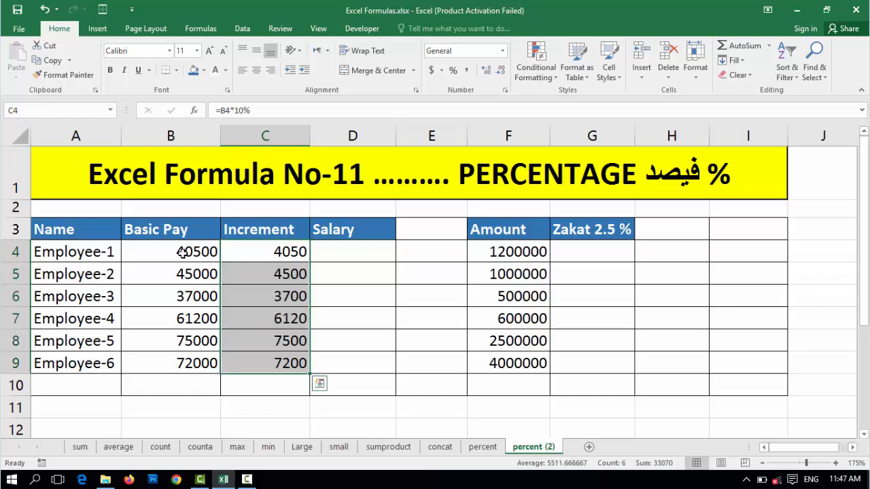
{"action": "key", "text": "Right"}
{"action": "key", "text": "Left"}
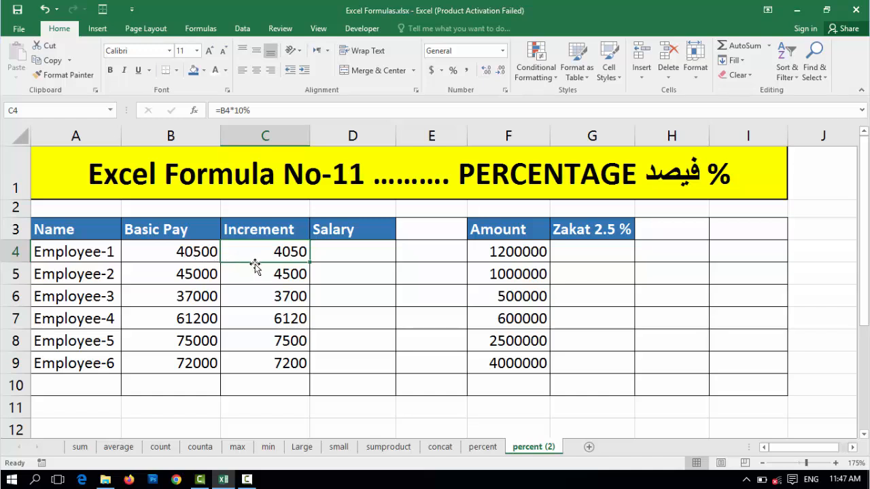
Calculate Employee-1's salary in cell D4 by adding basic pay and increment with the formula =B4+C4.
{"action": "key", "text": "Right"}
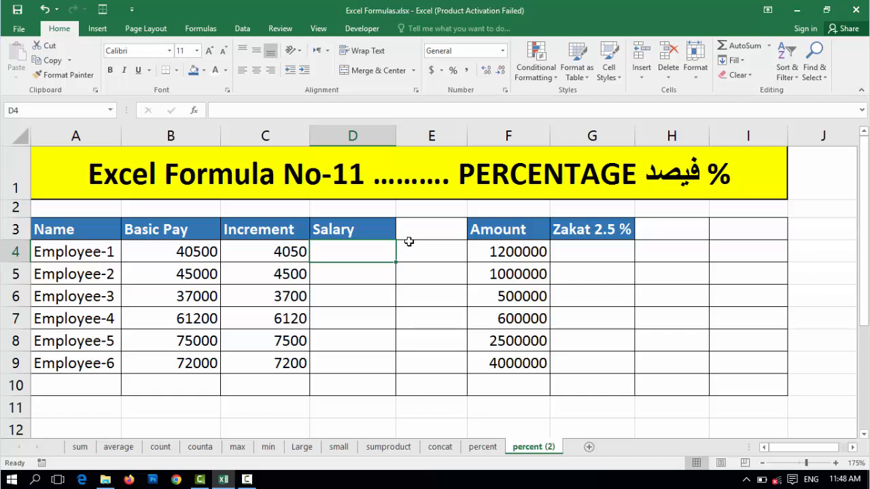
{"action": "type", "text": "="}
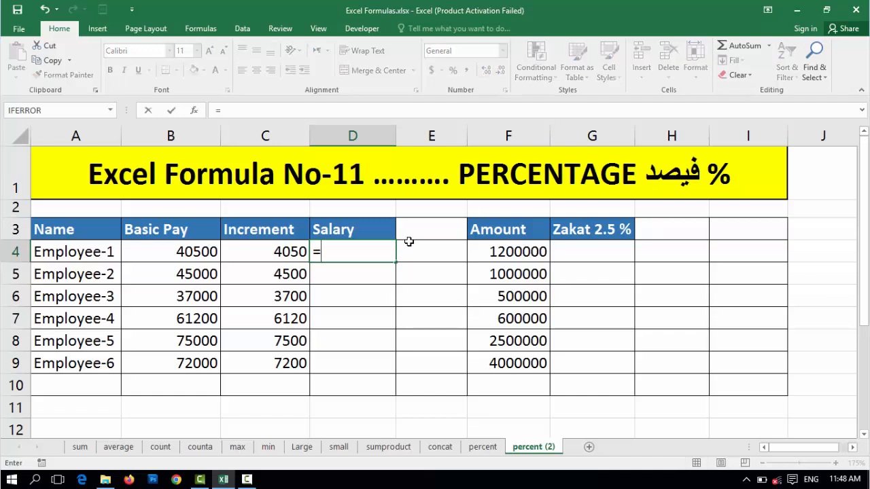
{"action": "left_click", "coordinate": [186, 253]}
{"action": "type", "text": "+"}
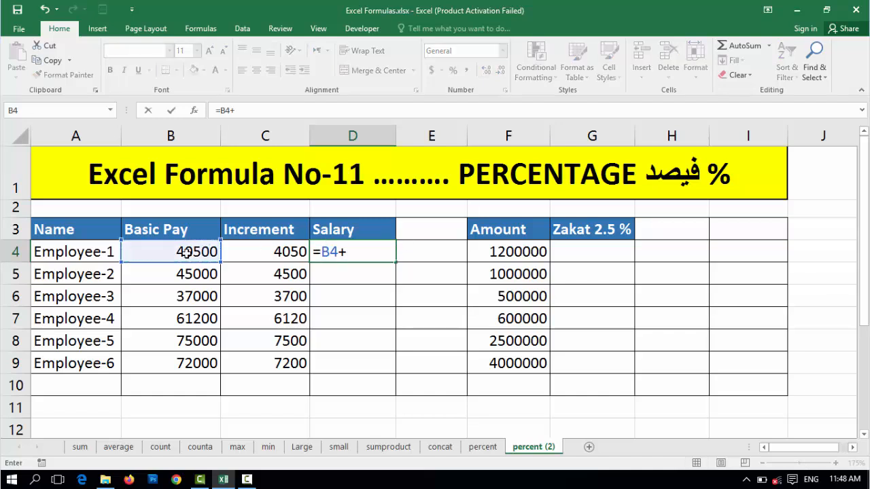
{"action": "left_click", "coordinate": [277, 257]}
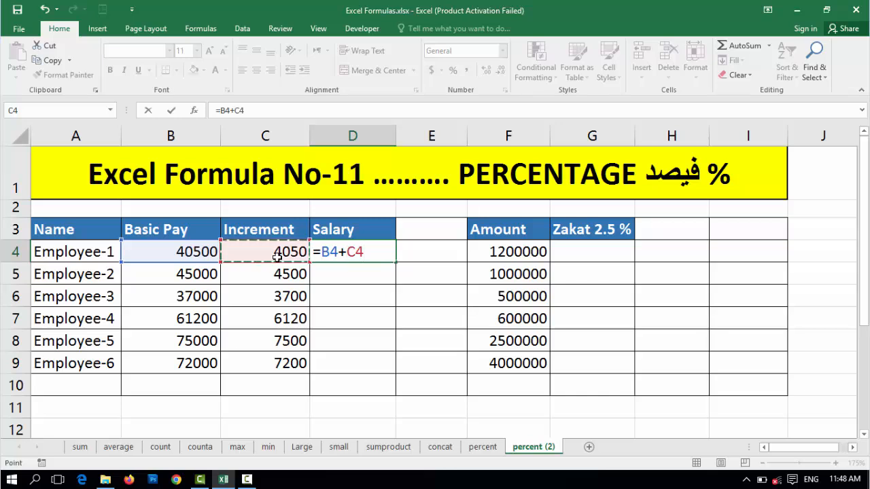
{"action": "key", "text": "Return"}
Copy the salary formula from D4 down through D9 and check Employee-1's basic pay, increment and salary cells.
{"action": "key", "text": "Up"}
{"action": "key", "text": "shift+Down"}
{"action": "key", "text": "shift+Down"}
{"action": "key", "text": "shift+Down"}
{"action": "key", "text": "shift+Down"}
{"action": "key", "text": "shift+Down"}
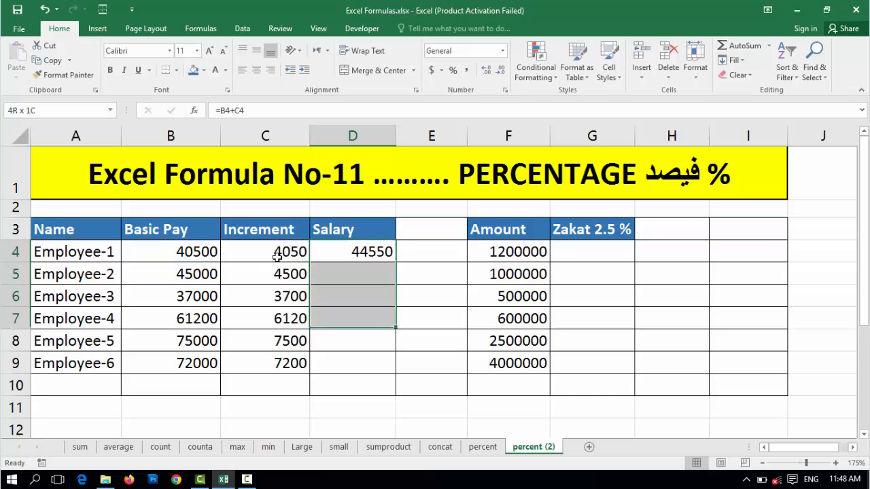
{"action": "key", "text": "ctrl+d"}
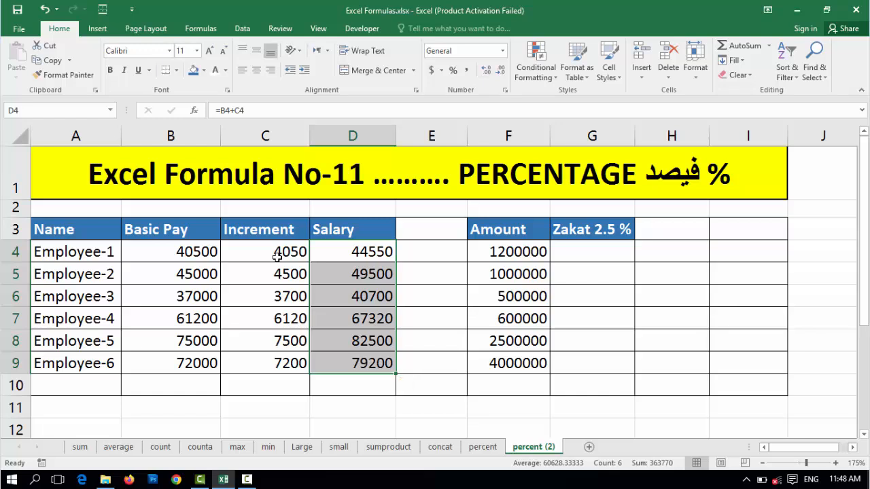
{"action": "key", "text": "Down"}
{"action": "left_click", "coordinate": [197, 256]}
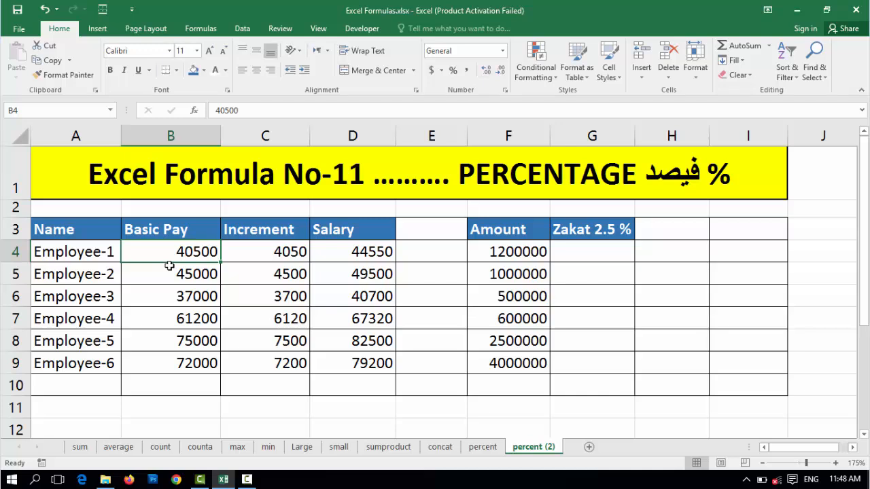
{"action": "left_click", "coordinate": [288, 257]}
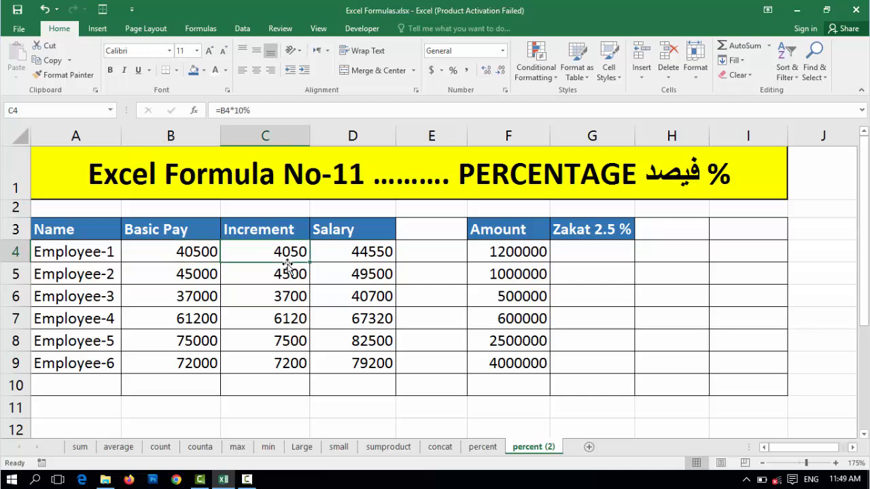
{"action": "left_click", "coordinate": [357, 256]}
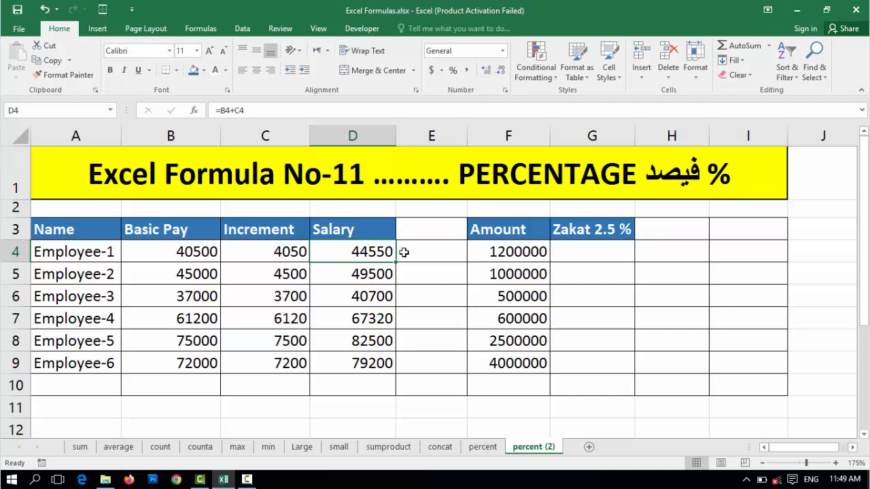
Calculate the 2.5% zakat on the first amount in cell G4 with the formula =F4*2.5%.
{"action": "left_click_drag", "start_coordinate": [510, 231], "coordinate": [596, 358]}
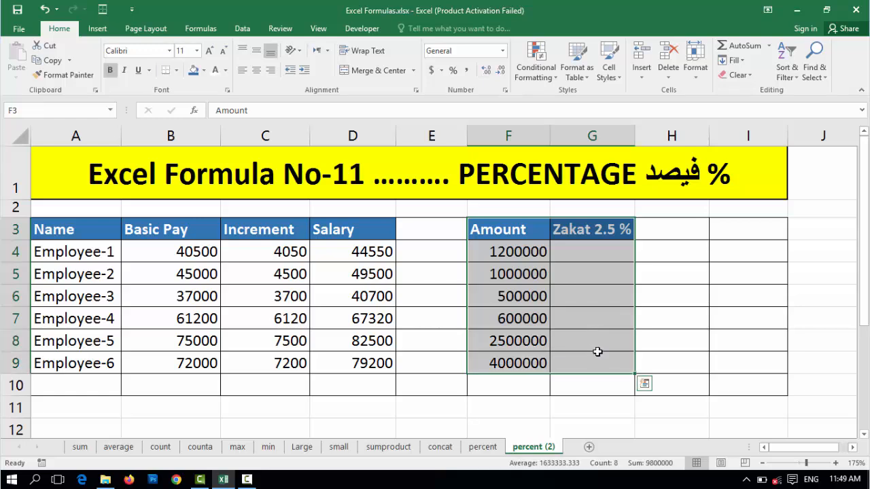
{"action": "left_click", "coordinate": [494, 251]}
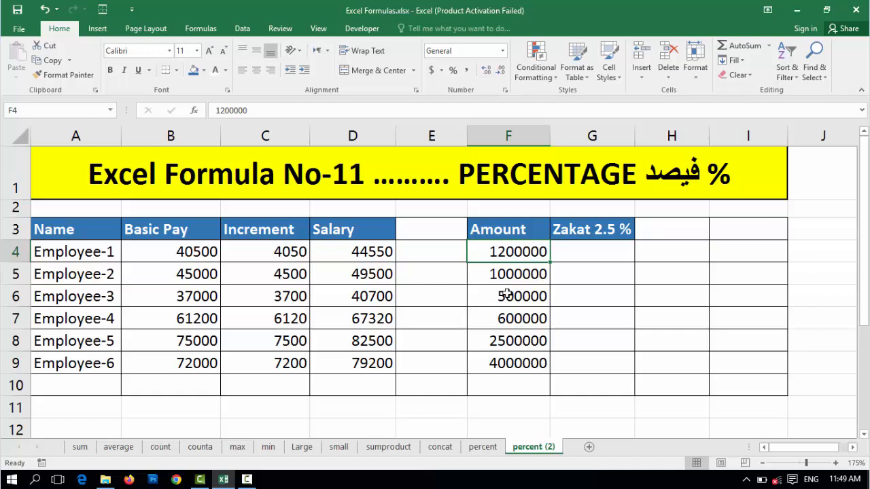
{"action": "left_click", "coordinate": [578, 253]}
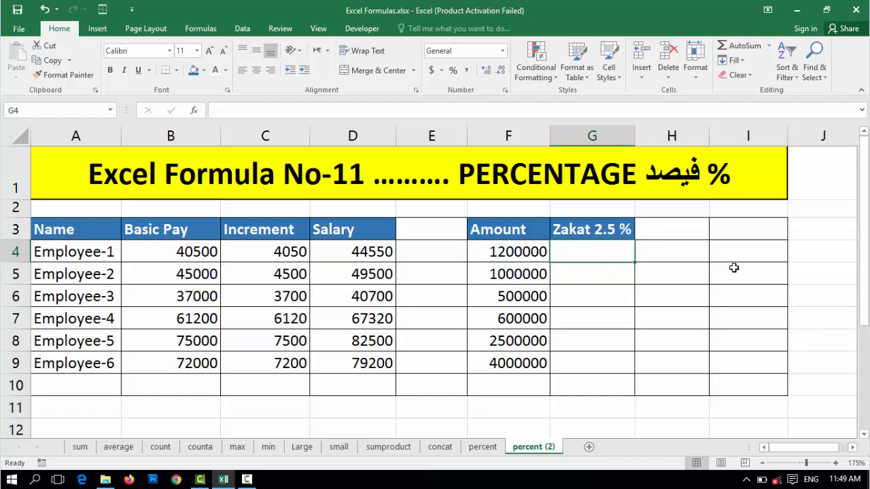
{"action": "type", "text": "="}
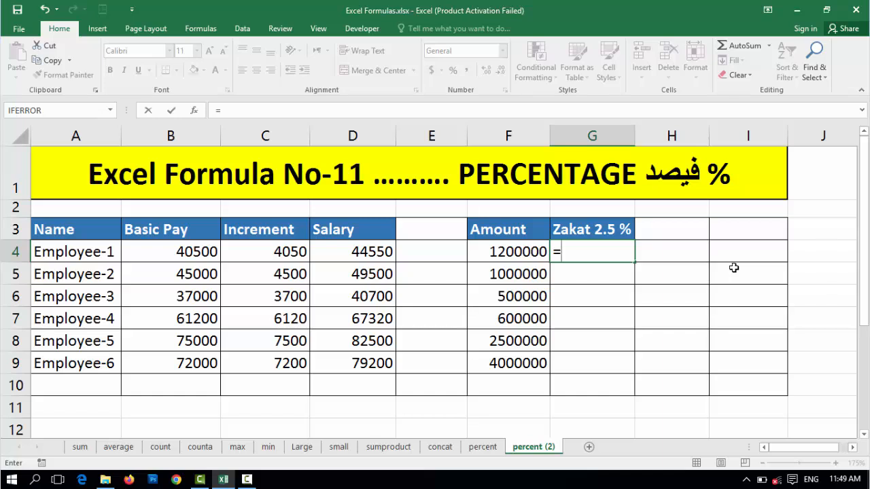
{"action": "left_click", "coordinate": [512, 252]}
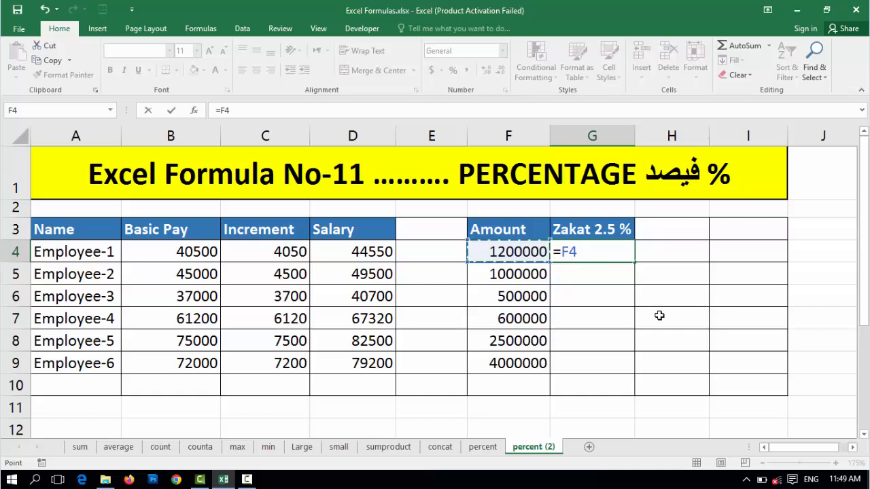
{"action": "type", "text": "*"}
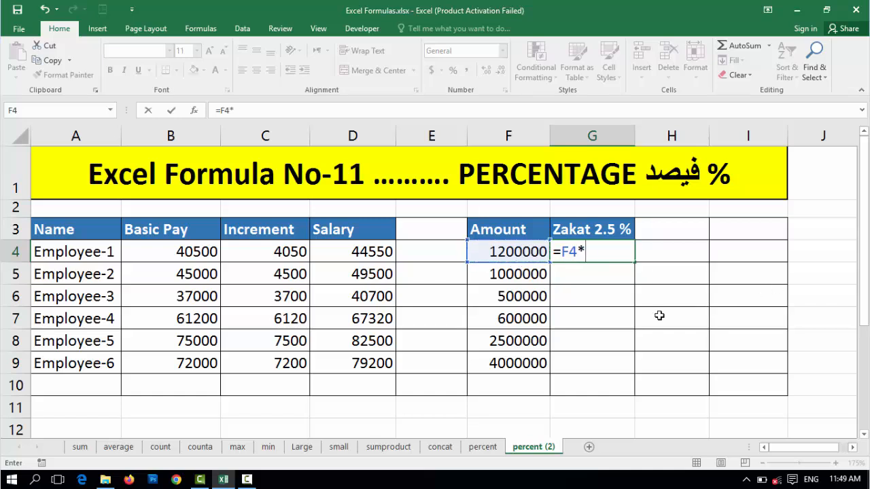
{"action": "type", "text": "2.5%"}
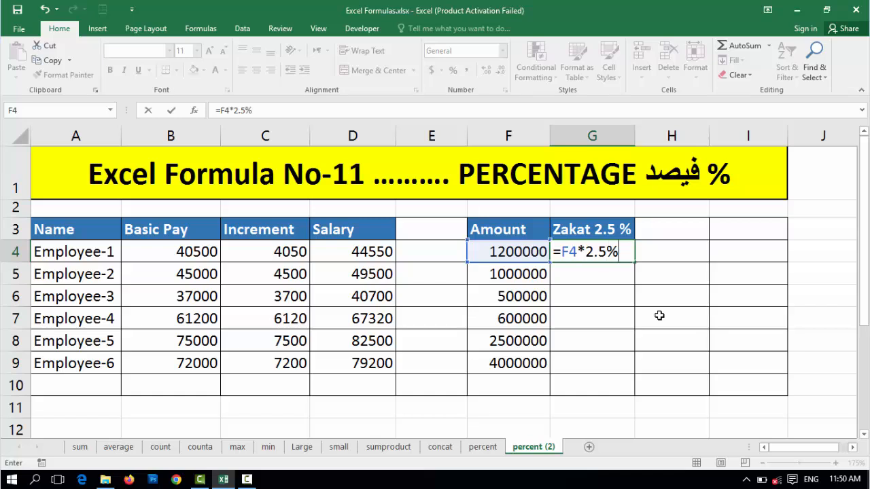
{"action": "key", "text": "Return"}
Copy the zakat formula from G4 down through G9 for the remaining amounts.
{"action": "key", "text": "Up"}
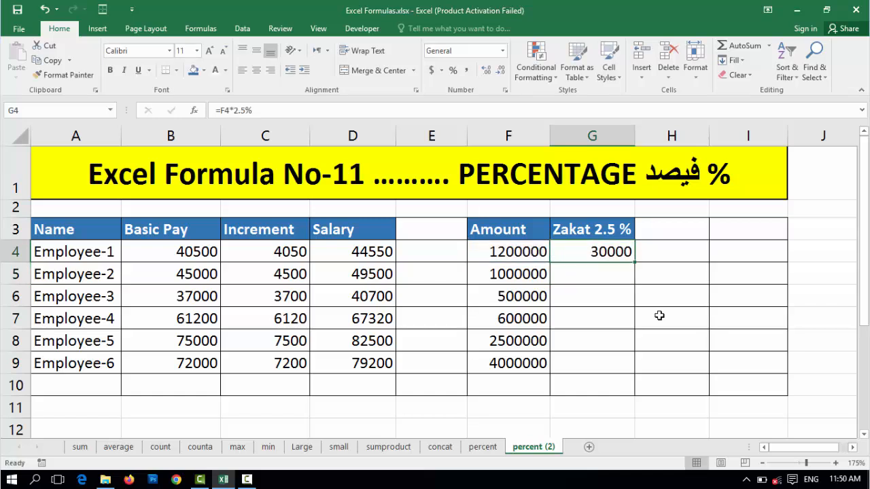
{"action": "key", "text": "shift+Down"}
{"action": "key", "text": "shift+Down"}
{"action": "key", "text": "shift+Down"}
{"action": "key", "text": "shift+Down"}
{"action": "key", "text": "shift+Down"}
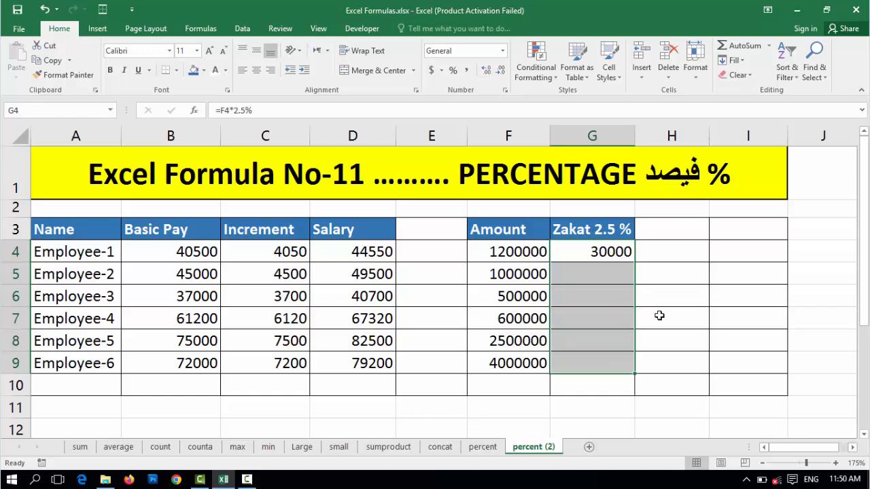
{"action": "key", "text": "ctrl+d"}
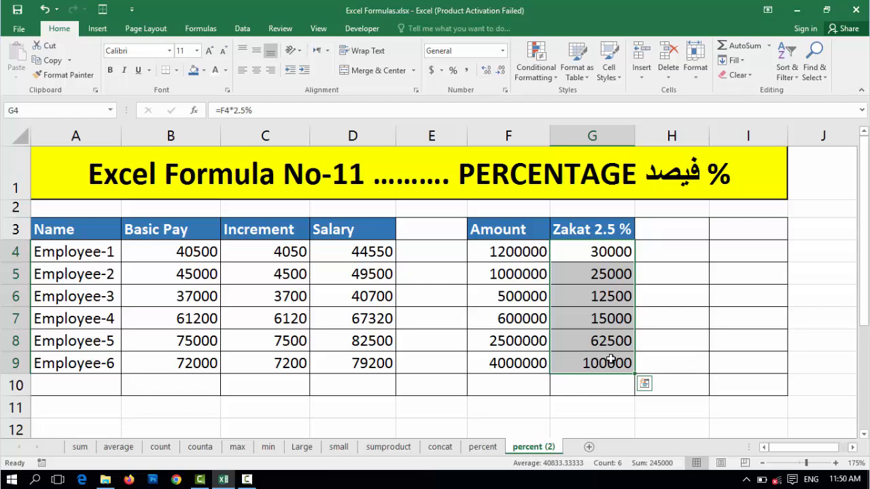
{"action": "left_click", "coordinate": [596, 259]}
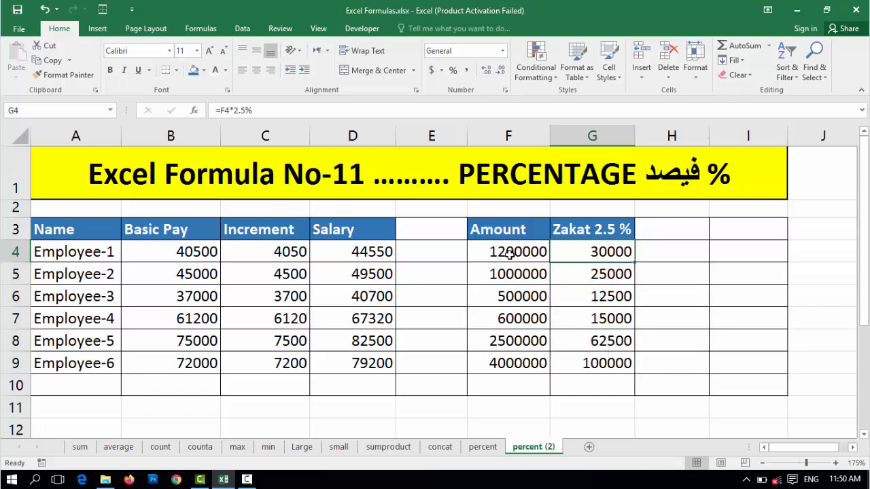
Format the amounts and zakat values in F4:G9 in comma style with no decimal places.
{"action": "left_click_drag", "start_coordinate": [510, 253], "coordinate": [586, 359]}
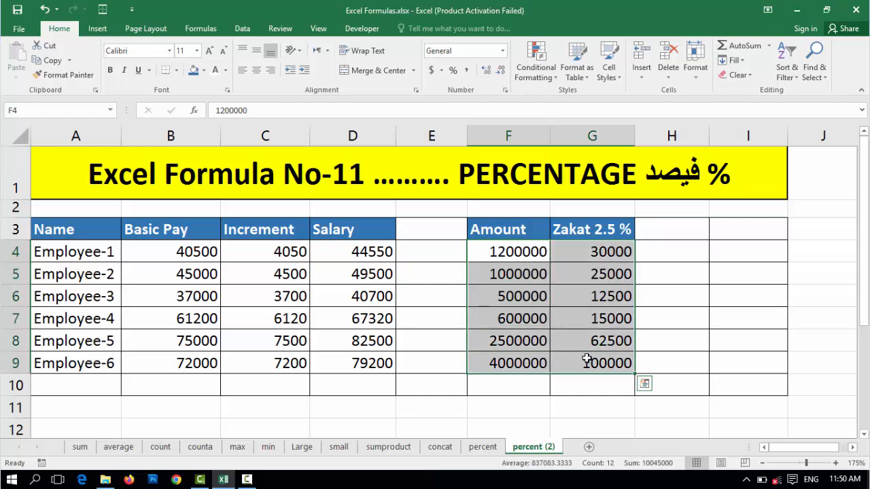
{"action": "left_click", "coordinate": [467, 71]}
{"action": "left_click", "coordinate": [589, 278]}
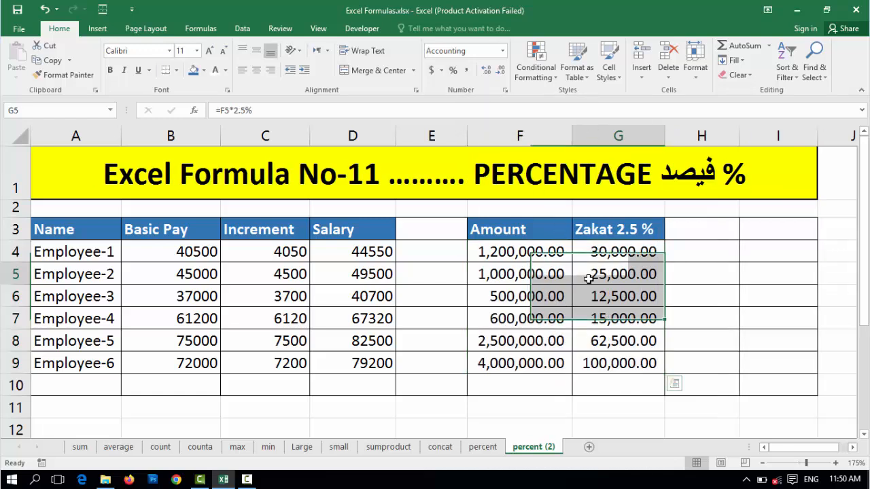
{"action": "left_click_drag", "start_coordinate": [488, 257], "coordinate": [632, 364]}
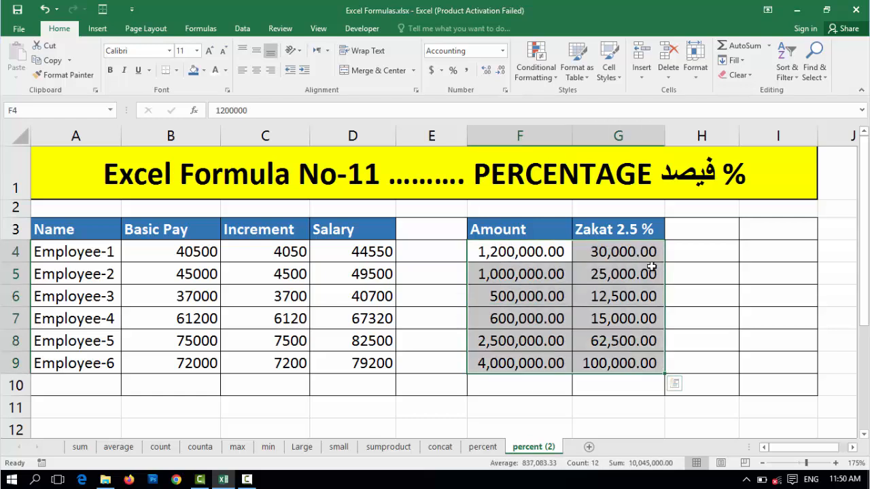
{"action": "left_click", "coordinate": [501, 72]}
{"action": "left_click", "coordinate": [500, 72]}
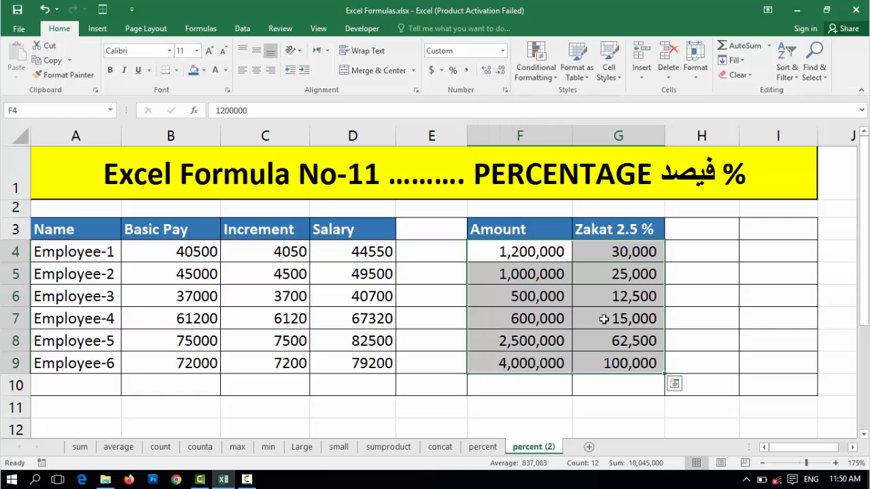
Compare the amounts in F4, F5 and F9 with their zakat values in G4, G5 and G9.
{"action": "left_click", "coordinate": [534, 253]}
{"action": "left_click", "coordinate": [535, 253]}
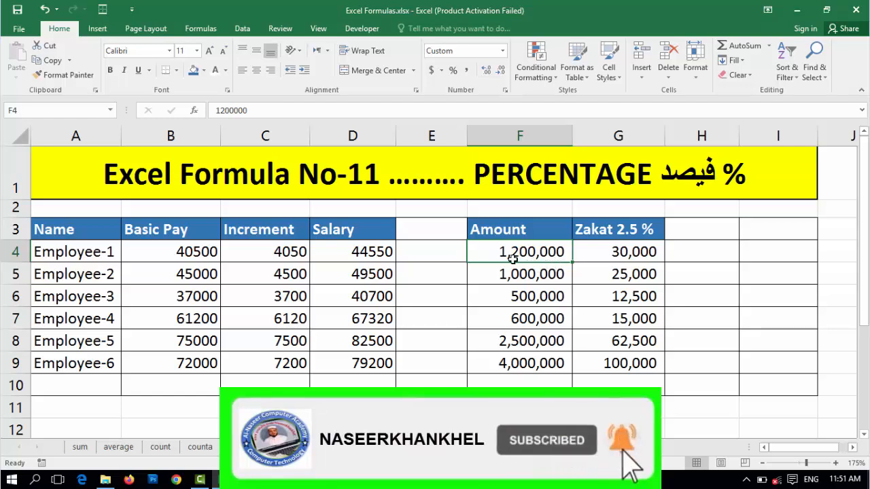
{"action": "left_click", "coordinate": [616, 255]}
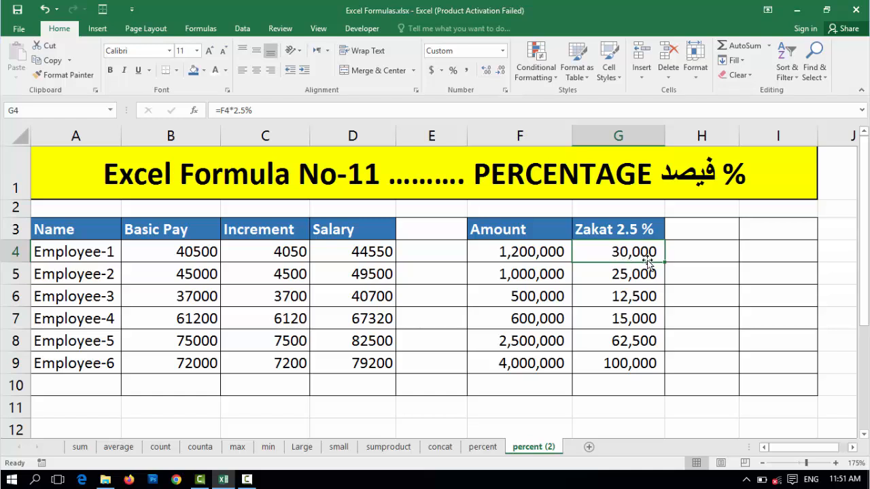
{"action": "left_click", "coordinate": [516, 275]}
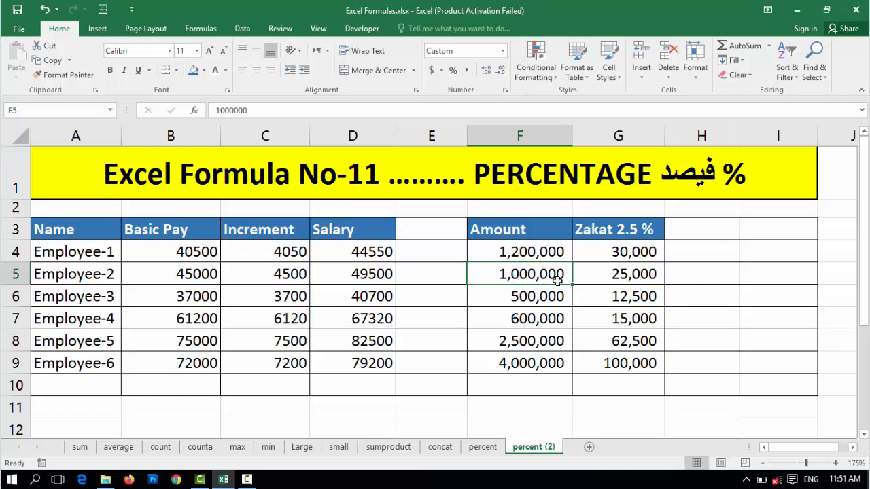
{"action": "left_click", "coordinate": [613, 277]}
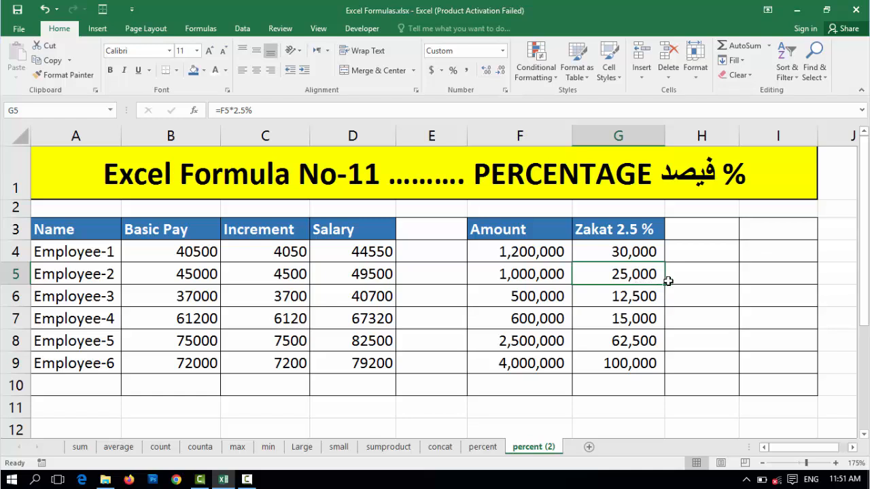
{"action": "left_click", "coordinate": [516, 366]}
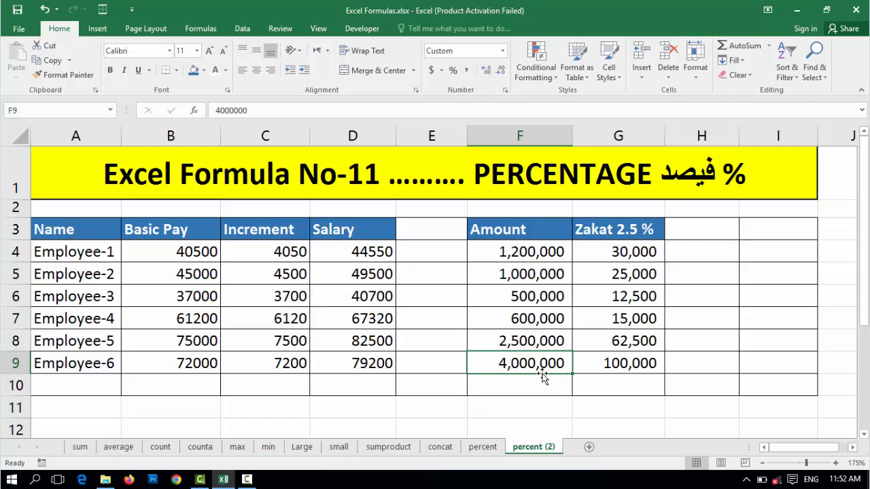
{"action": "left_click", "coordinate": [622, 370]}
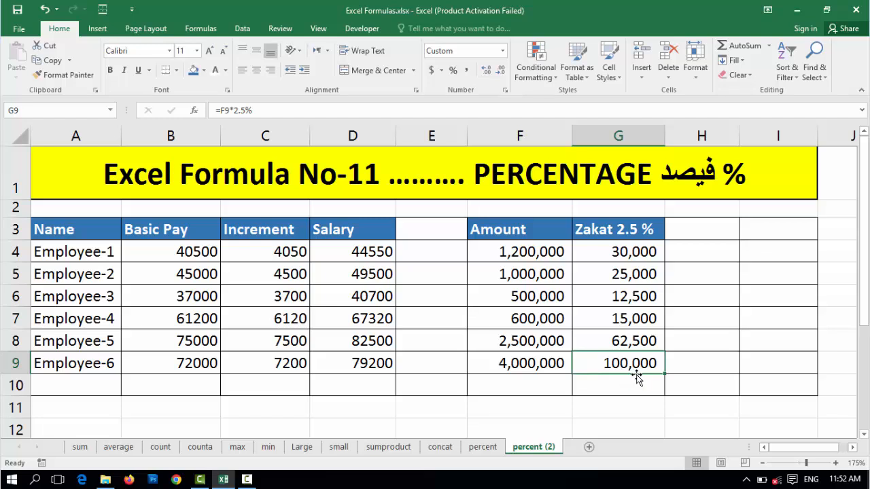